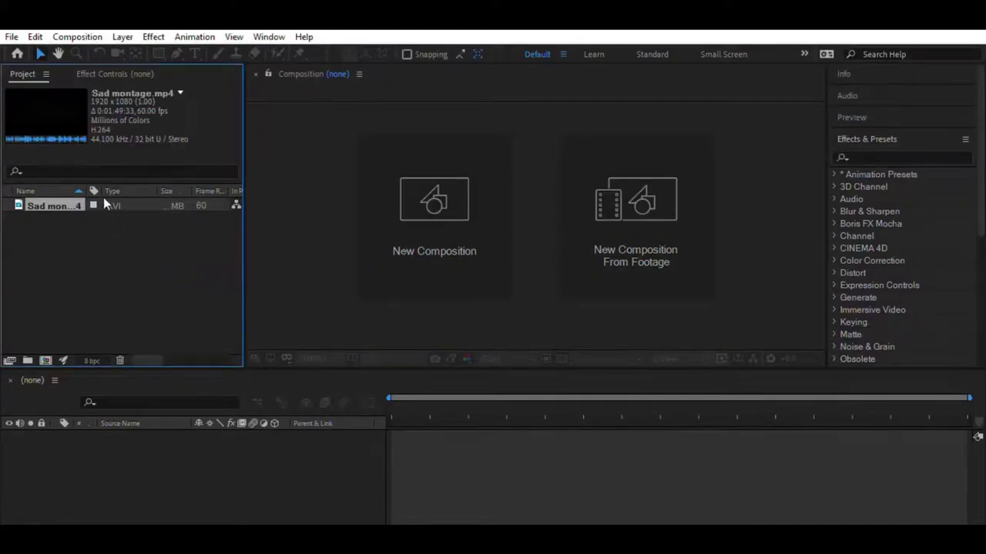
Create the Sad montage comp from the gameplay clip, check its settings, and move to 0:00:12:38
drag(68, 205, 64, 456)
click(148, 269)
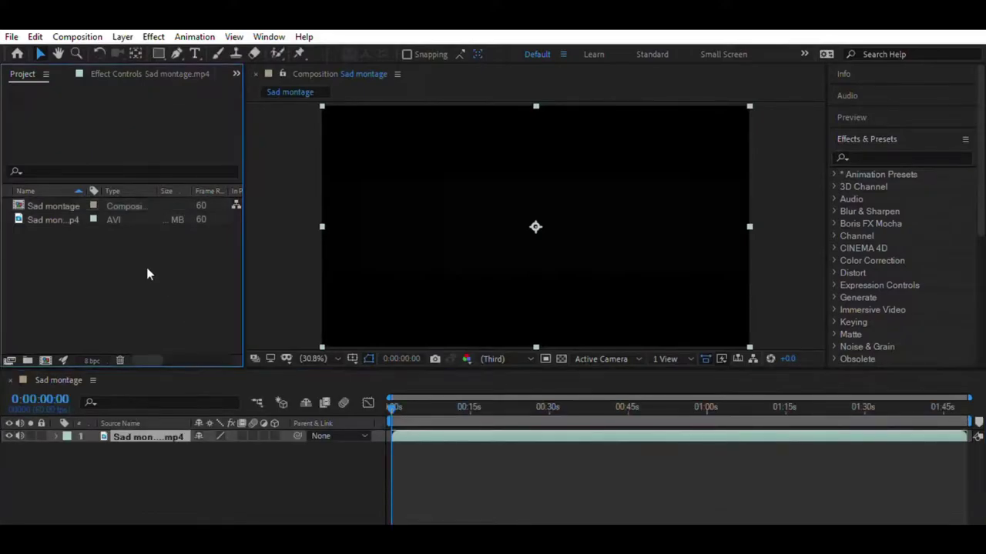
click(186, 444)
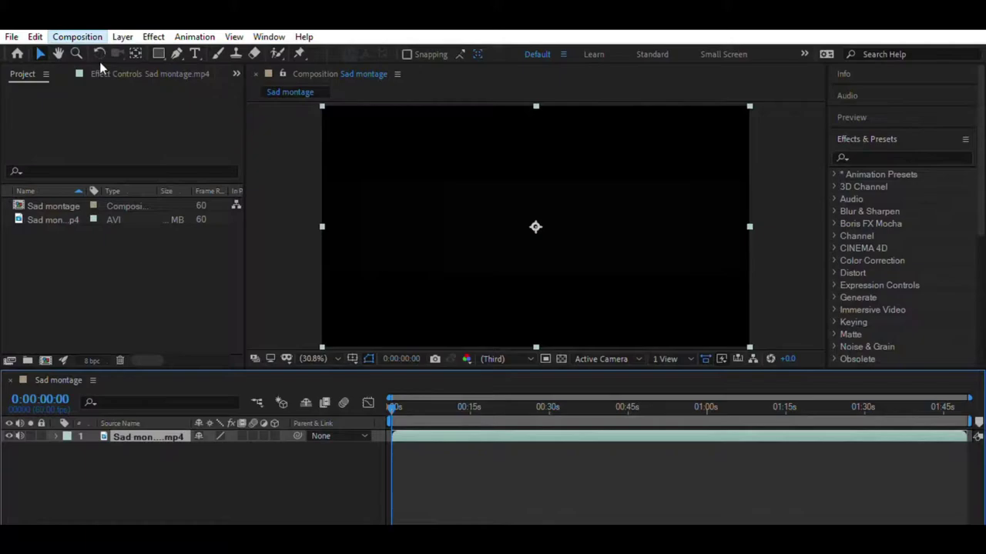
key(ctrl+k)
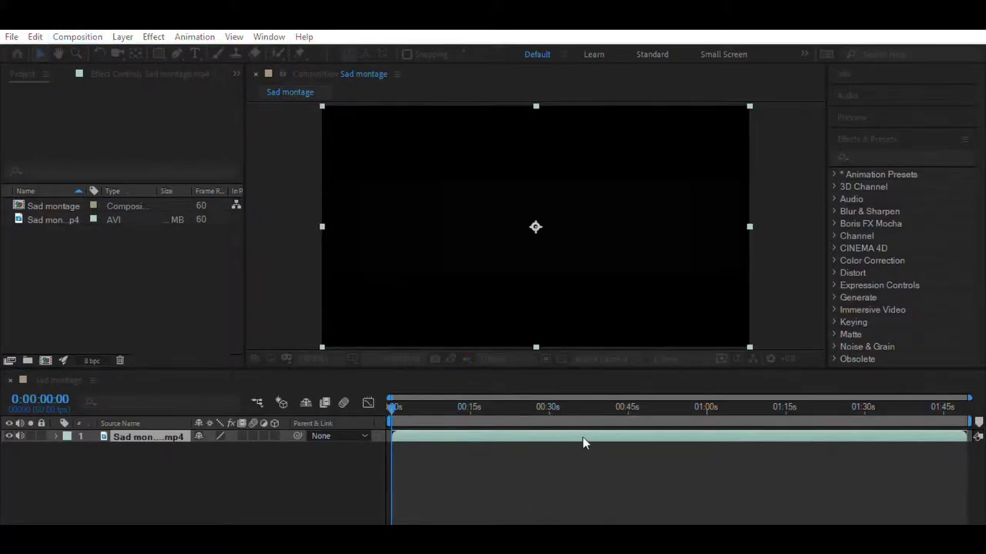
key(Return)
click(306, 451)
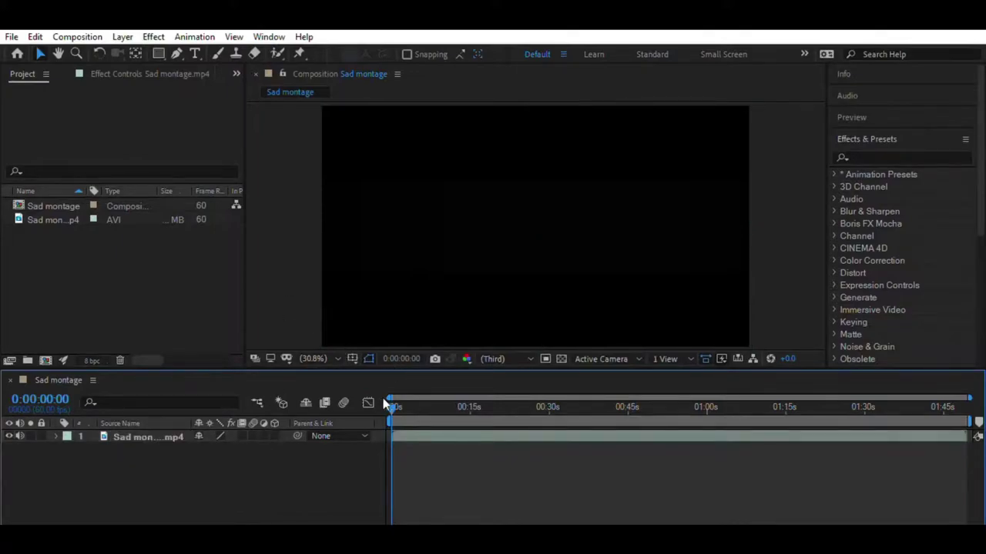
drag(391, 405, 457, 409)
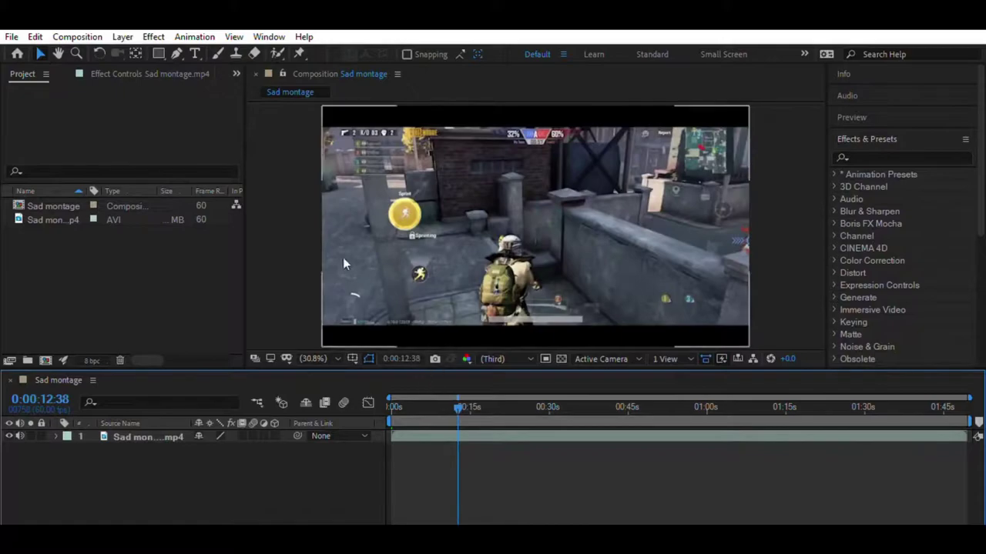
Apply Curves to the gameplay layer and bend the RGB curve down to darken it
click(876, 154)
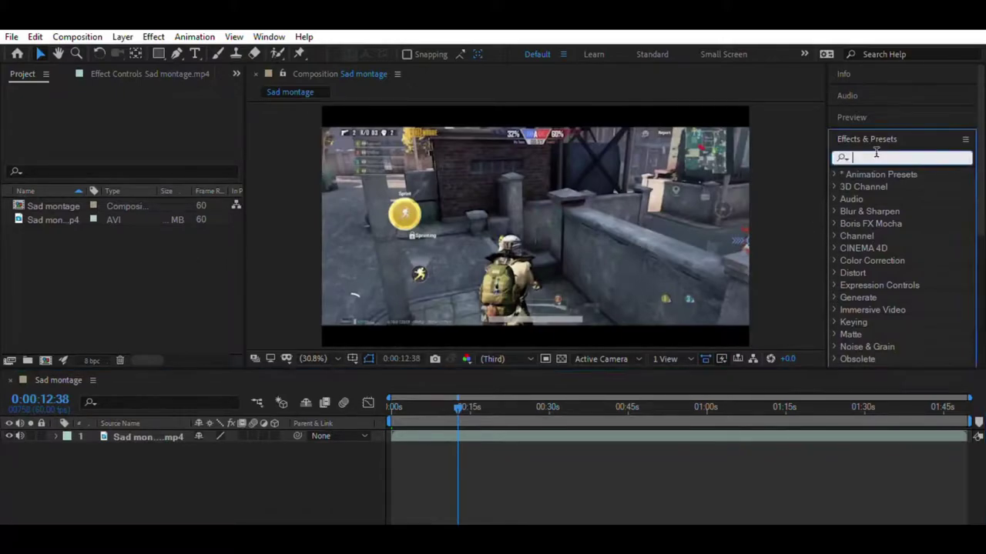
text(curve)
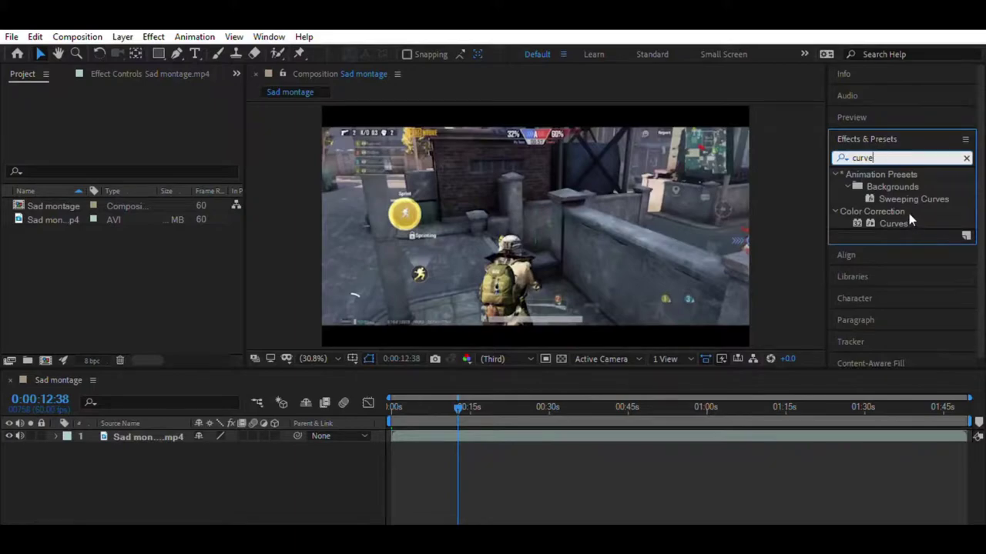
drag(908, 217, 229, 436)
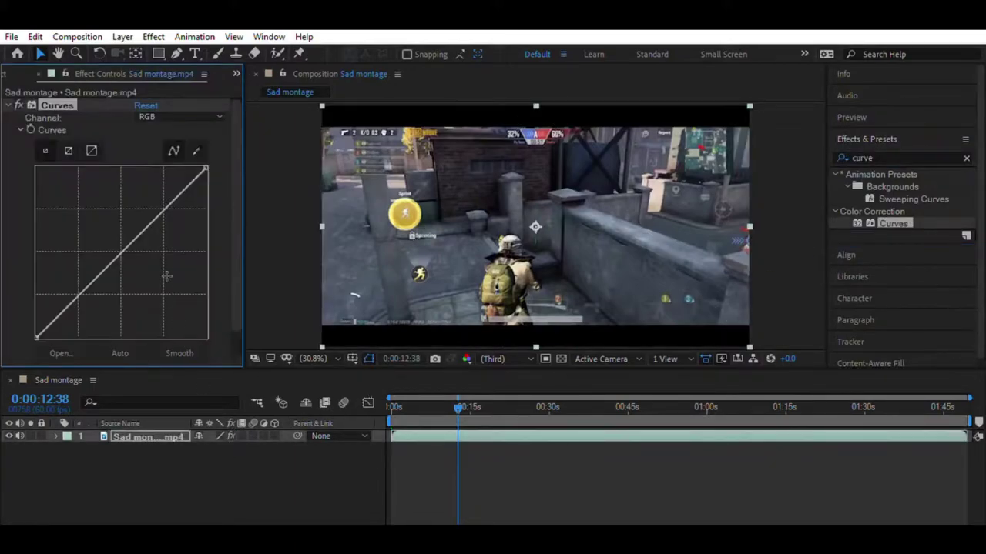
drag(123, 244, 134, 252)
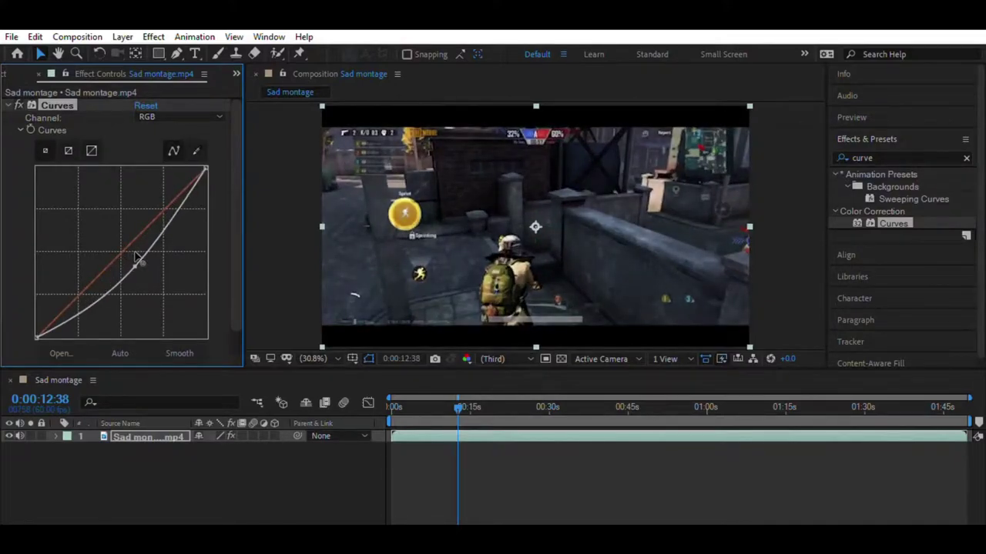
click(185, 462)
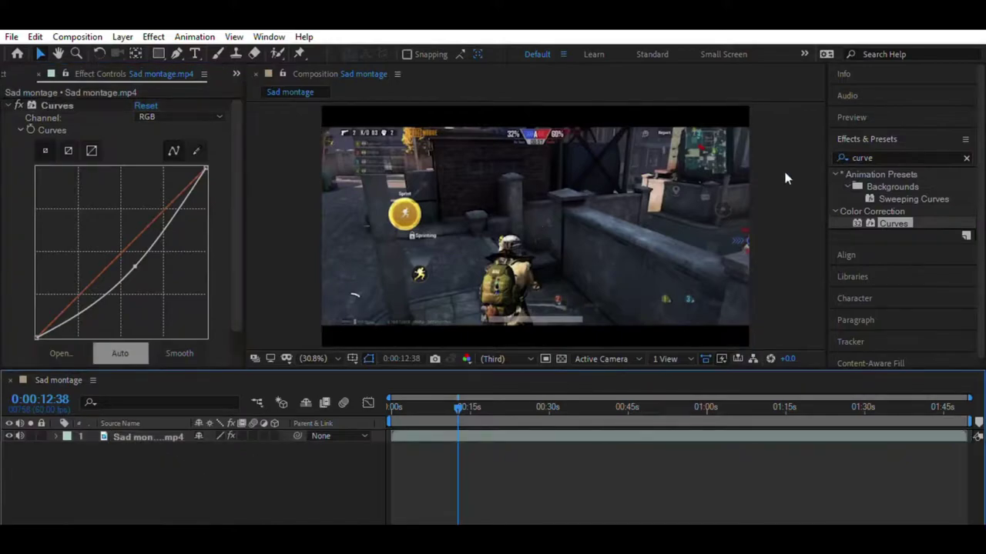
Switch the Curves channel to Blue and raise it for a cool tint
click(210, 101)
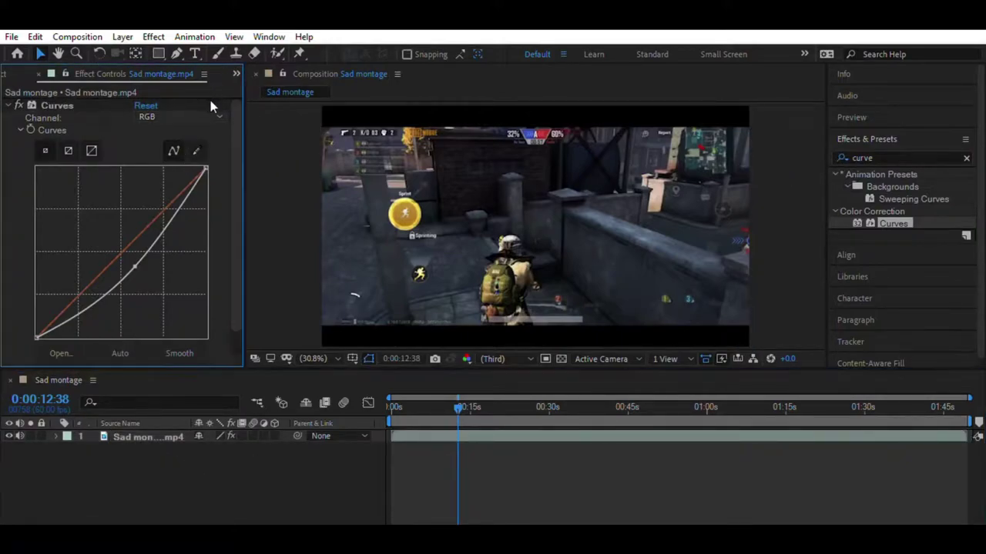
click(210, 116)
click(209, 155)
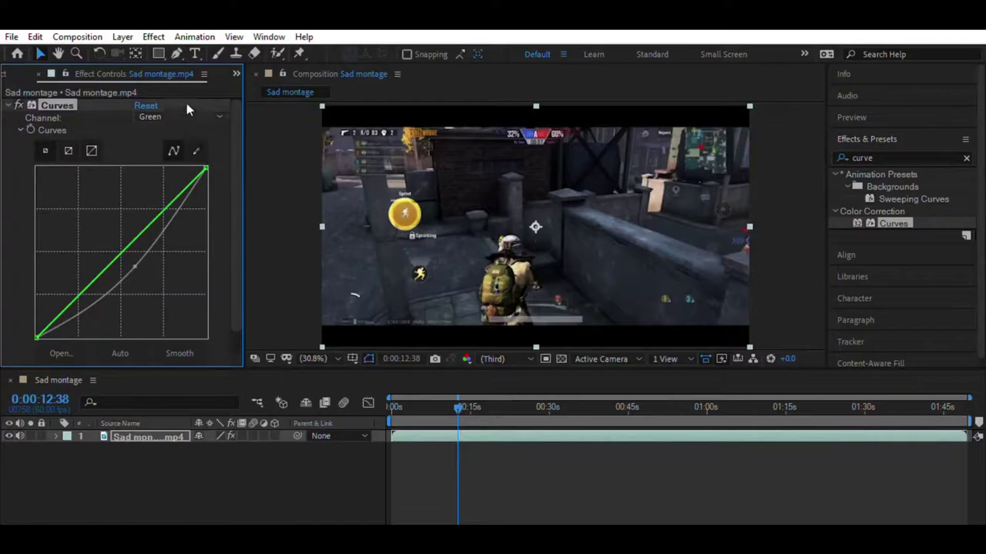
key(Down)
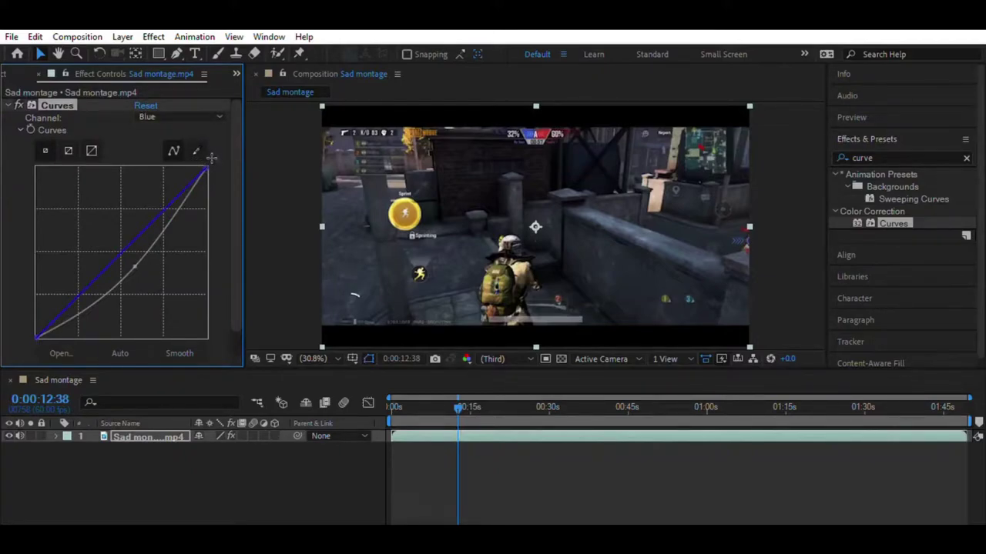
drag(202, 154, 167, 155)
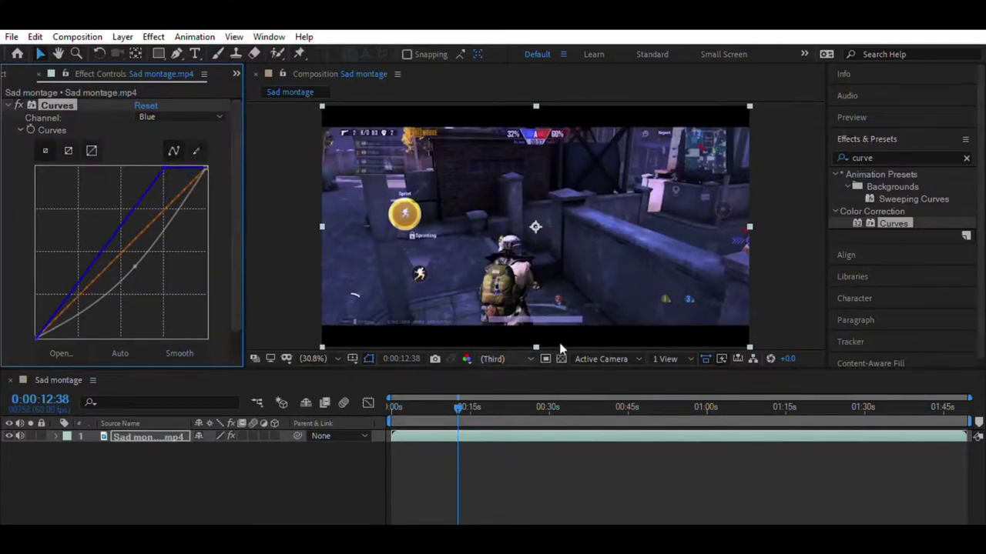
Search 'glow' and apply the Glow effect to the footage
click(965, 157)
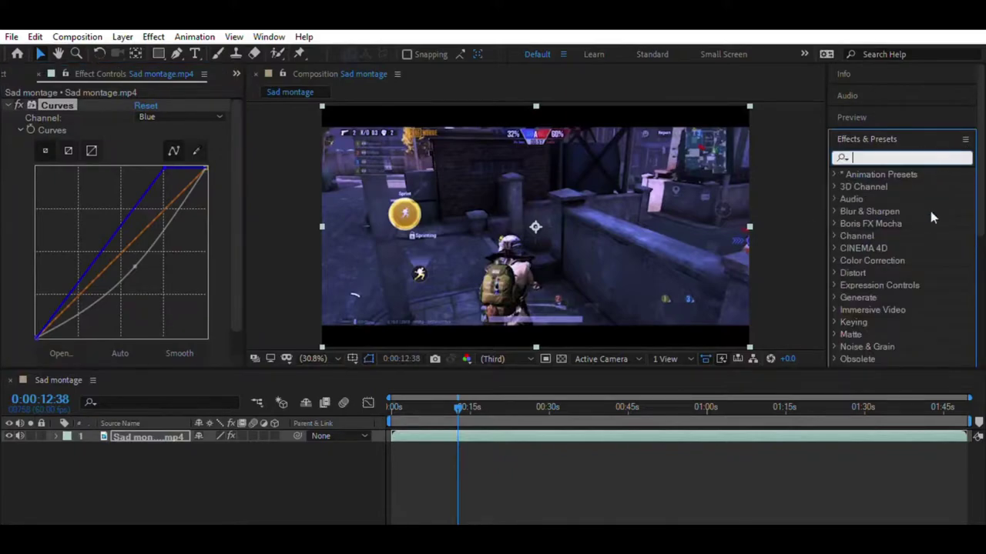
text(glow)
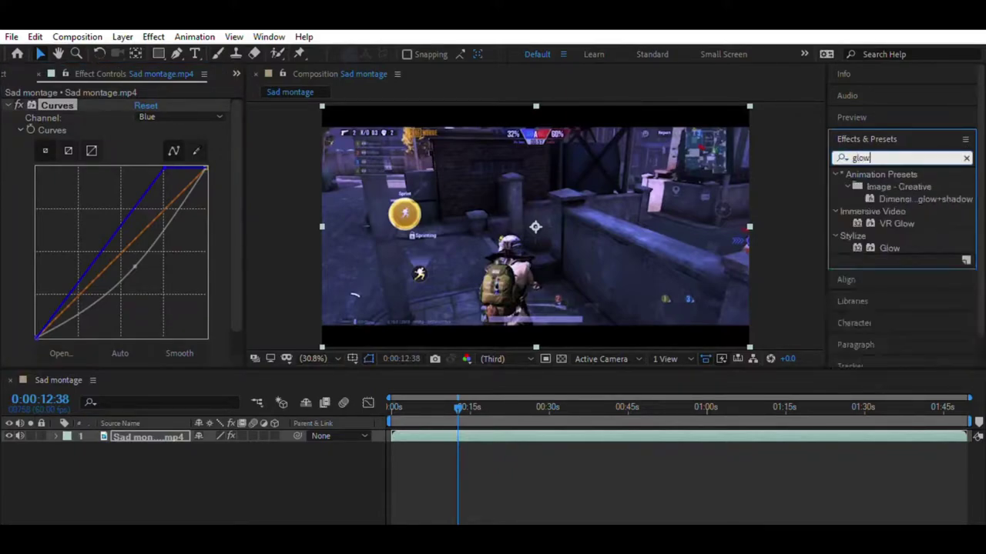
drag(889, 248, 535, 231)
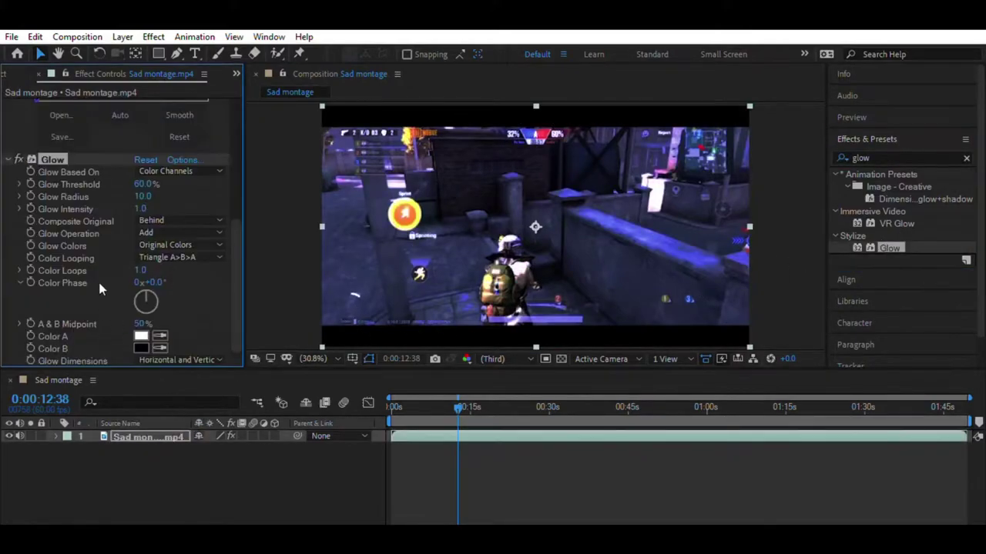
Set Glow Threshold to 79% and Glow Radius to 200
click(144, 184)
click(195, 451)
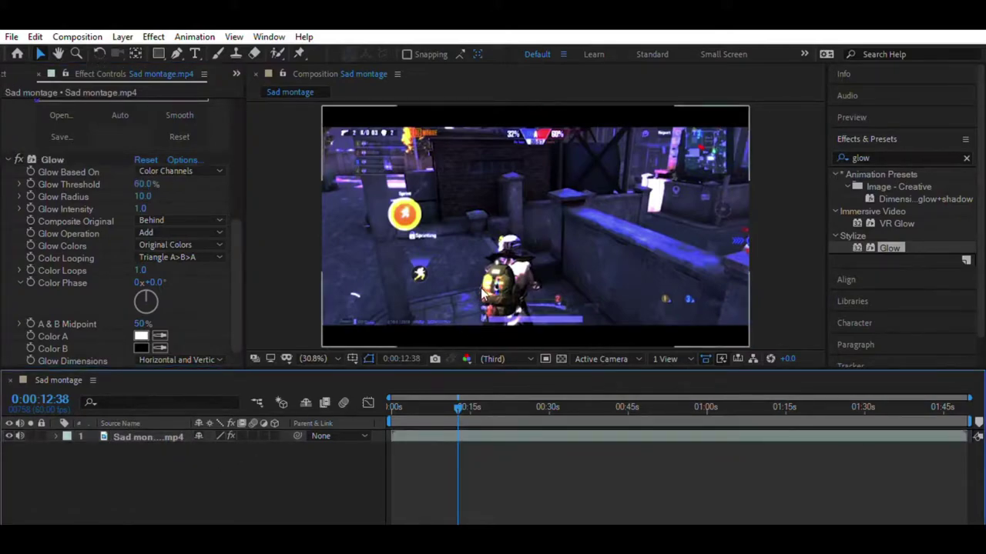
click(144, 184)
text(7)
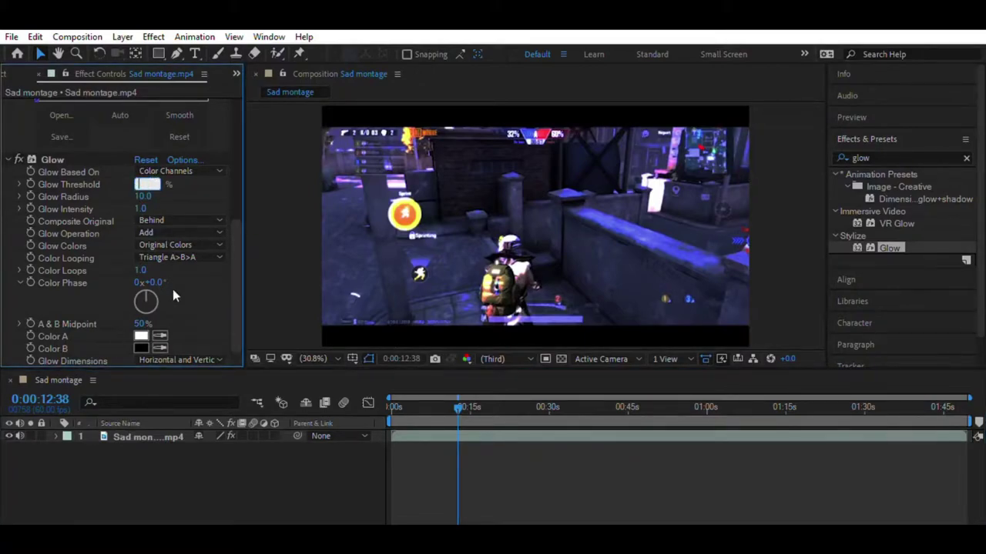
text(9)
key(Tab)
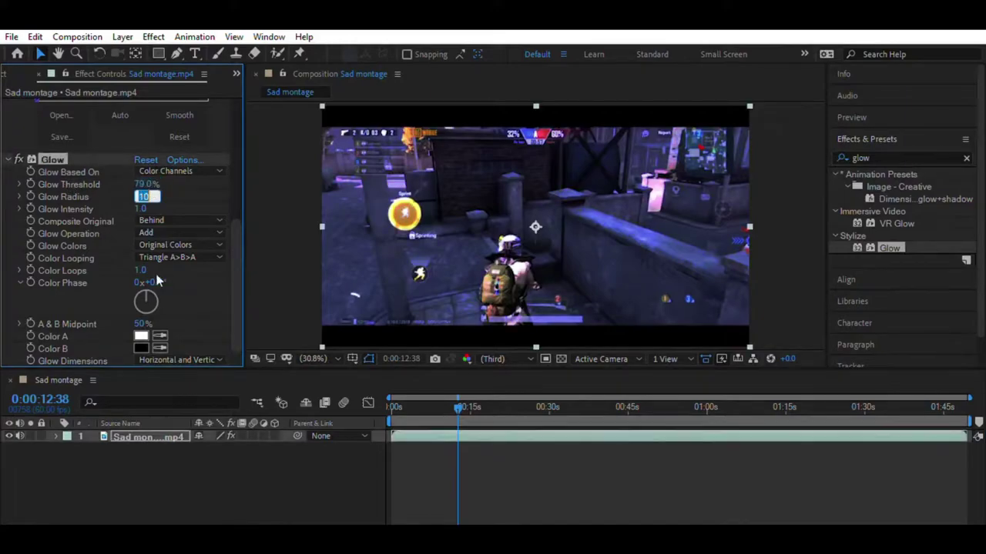
text(200)
click(236, 473)
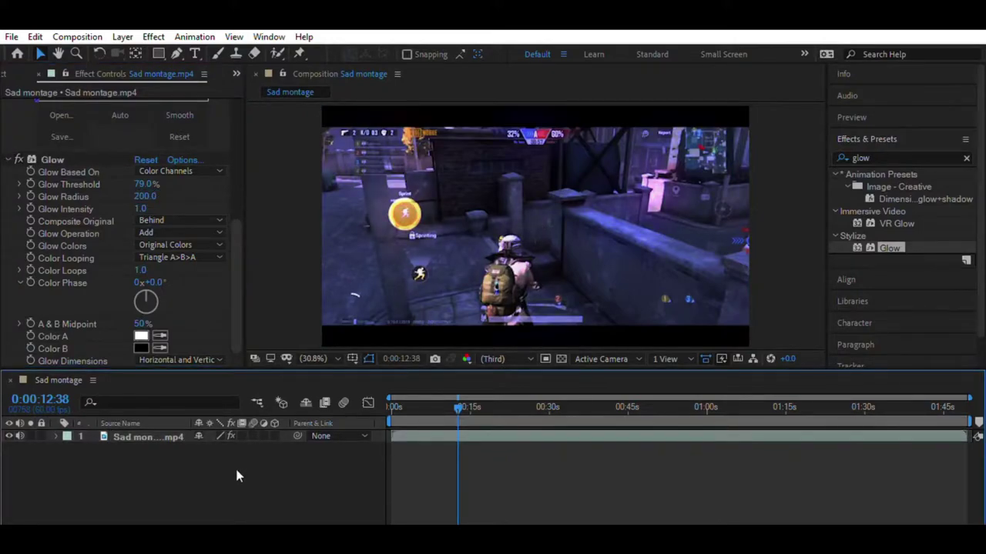
click(967, 156)
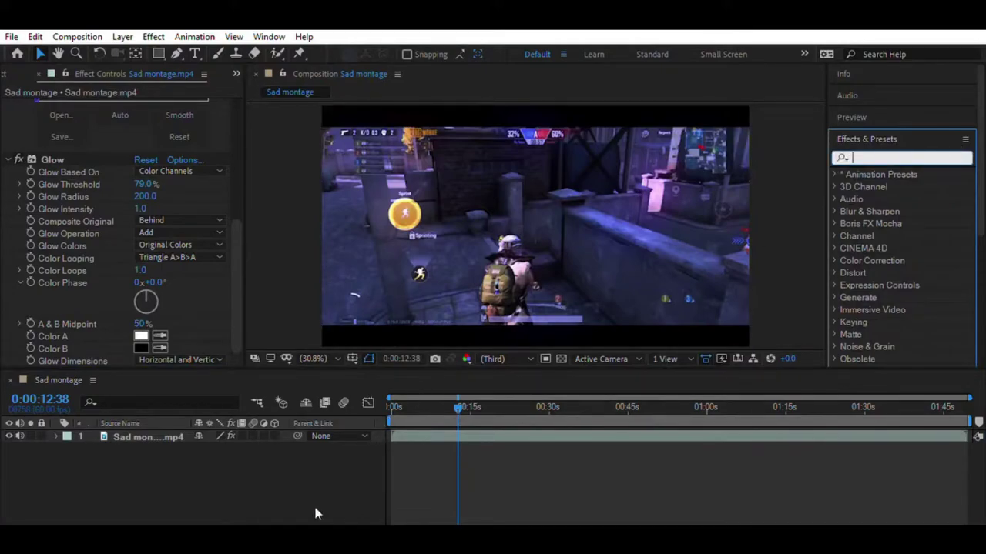
At 0:00:14:58, apply Brightness & Contrast to the gameplay layer
click(330, 479)
mouse_move(459, 399)
mouse_down()
mouse_move(469, 394)
mouse_move(458, 393)
mouse_up()
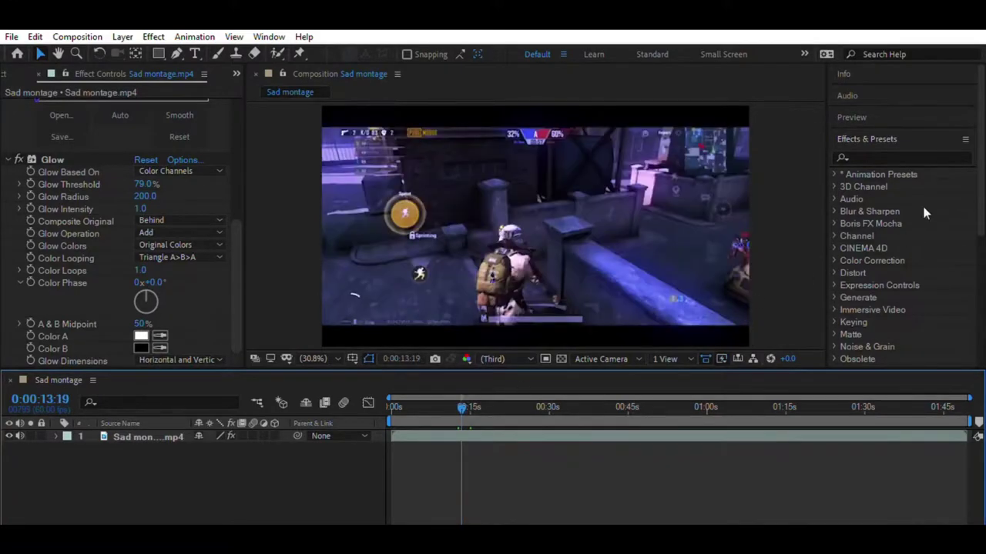
click(926, 152)
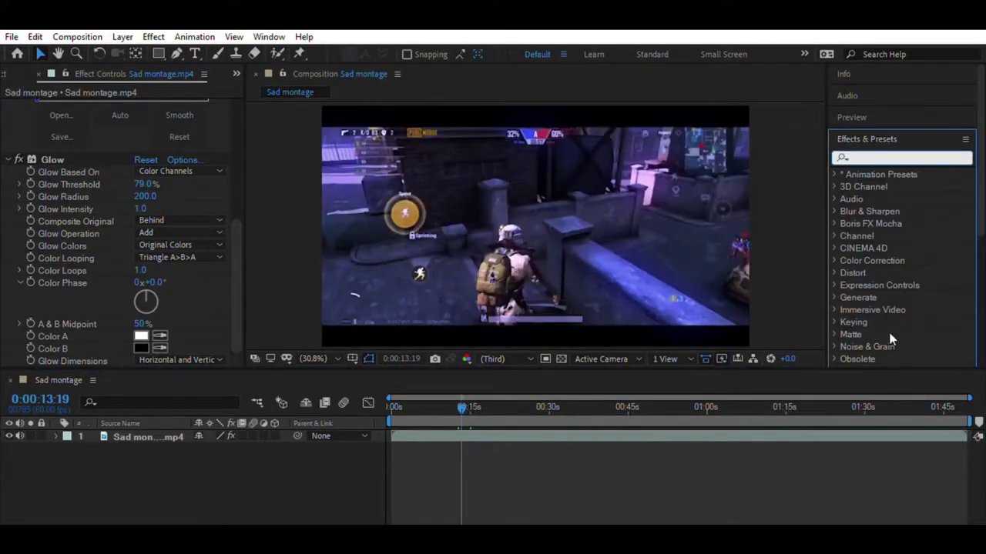
text(bright)
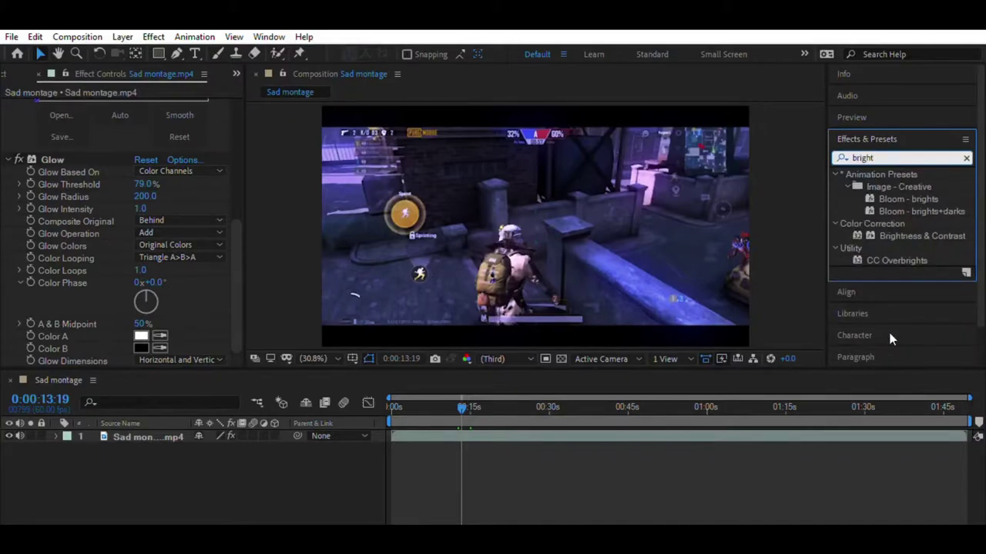
drag(916, 236, 231, 437)
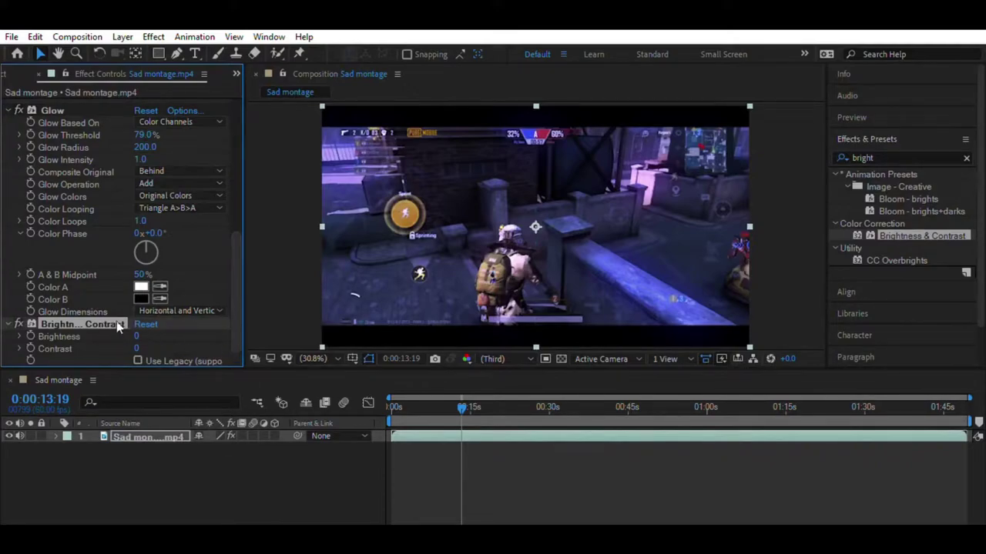
Set Brightness to -30 and Contrast to 20, then preview and clear the search
click(137, 337)
text(-30)
key(Tab)
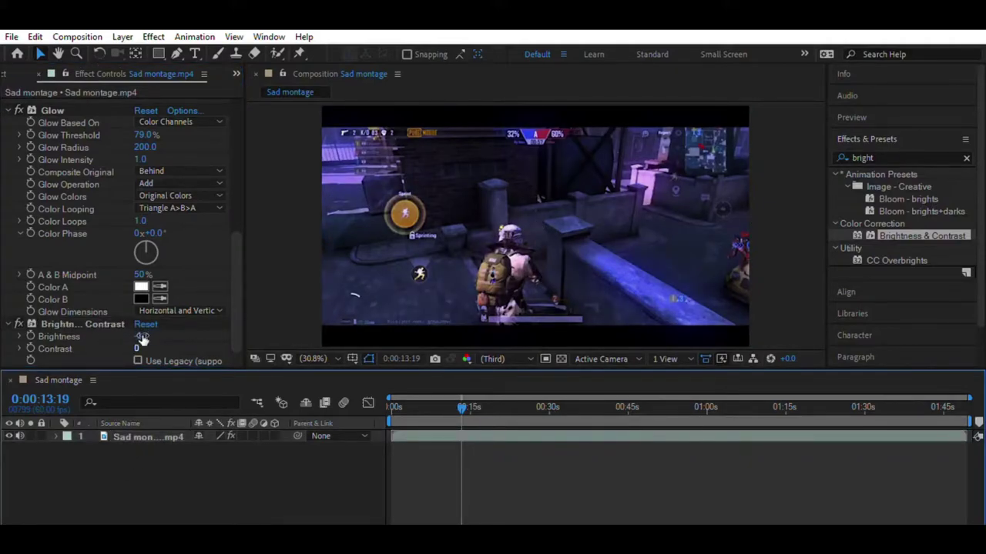
text(20)
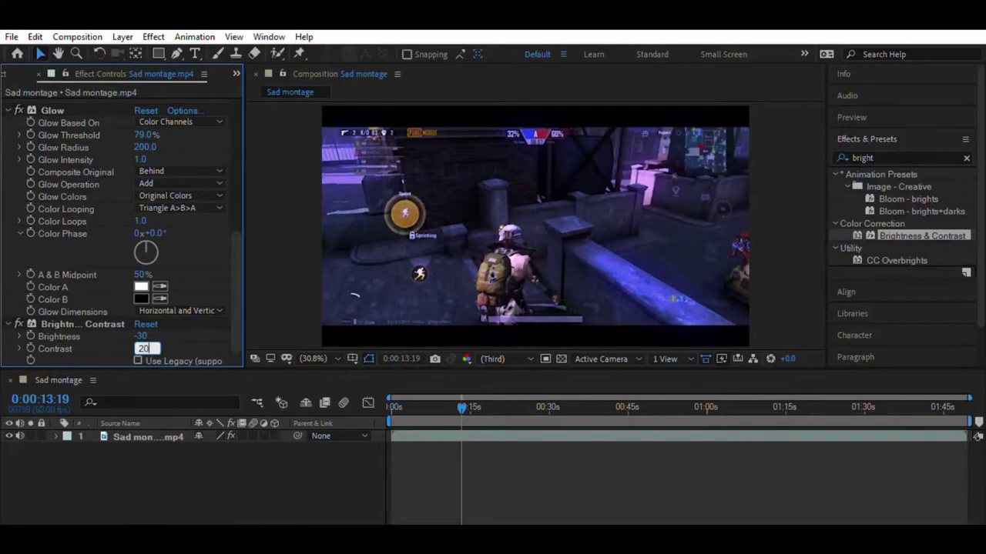
key(Return)
click(128, 485)
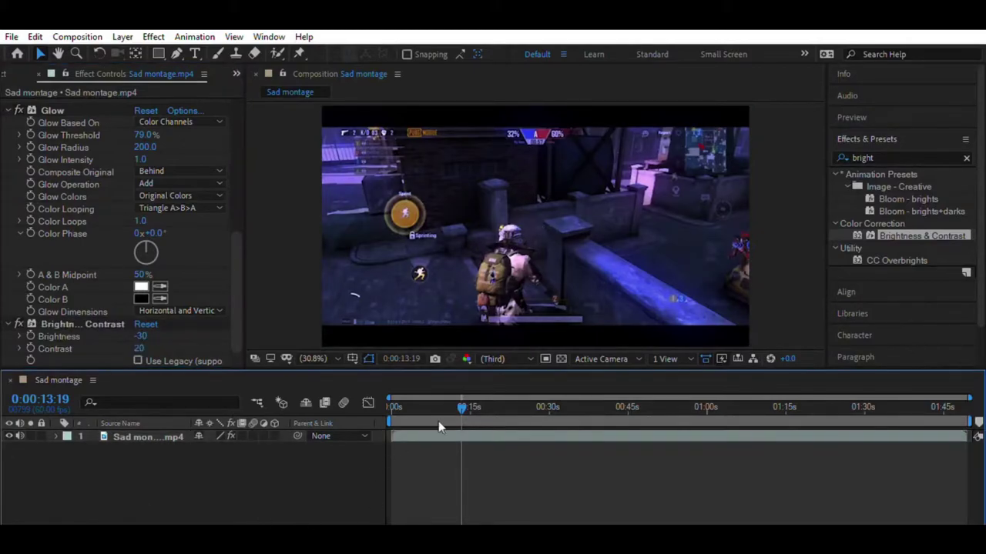
mouse_move(465, 400)
mouse_down()
mouse_move(489, 400)
mouse_move(464, 400)
mouse_move(473, 401)
mouse_up()
click(965, 158)
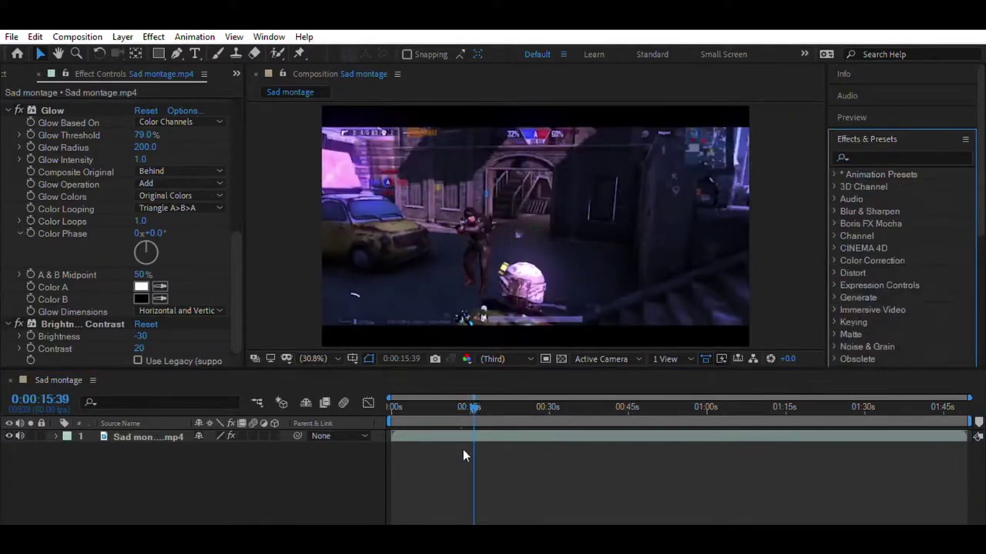
Create Adjustment Layer 1 with Ctrl+Alt+Y and search 'crop' in Effects & Presets
click(243, 481)
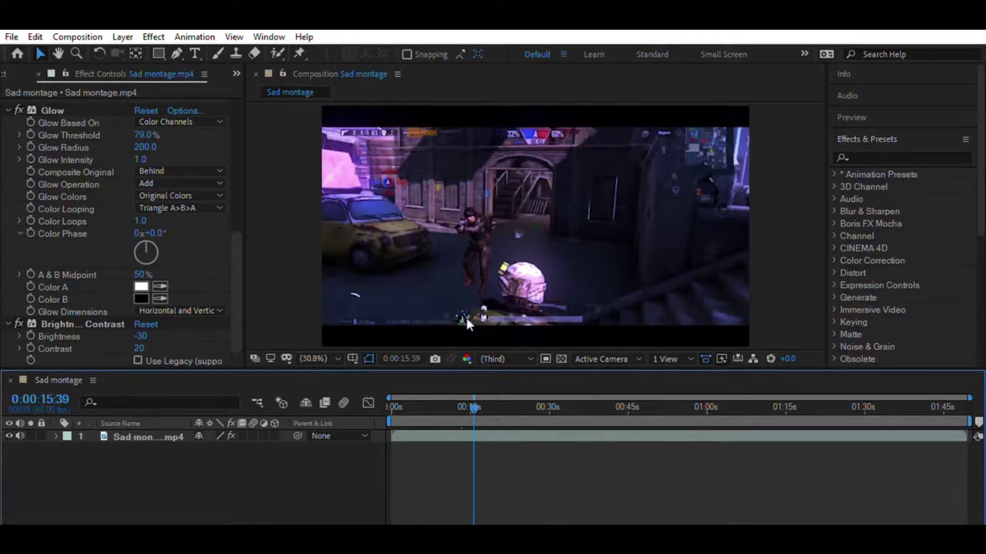
key(ctrl+alt+y)
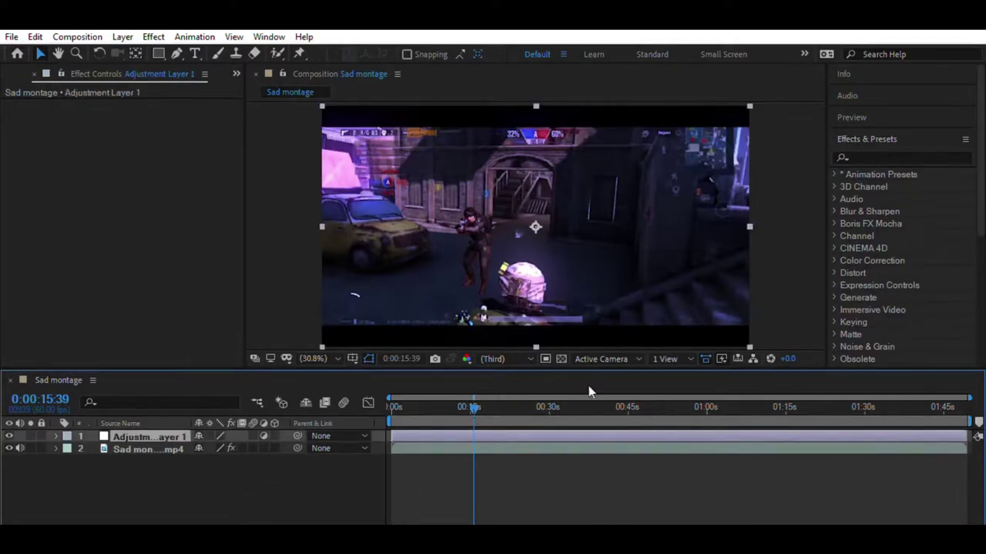
click(876, 155)
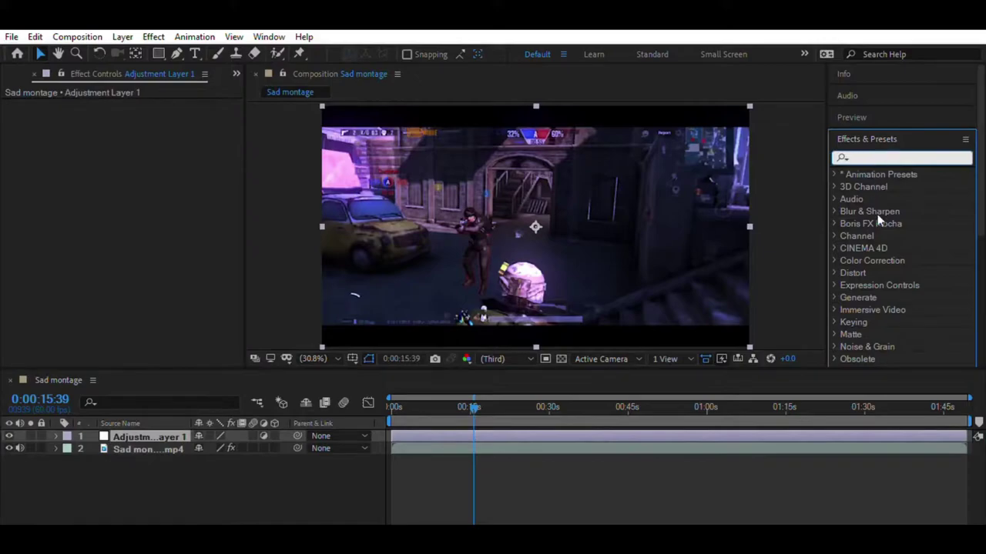
text(crop)
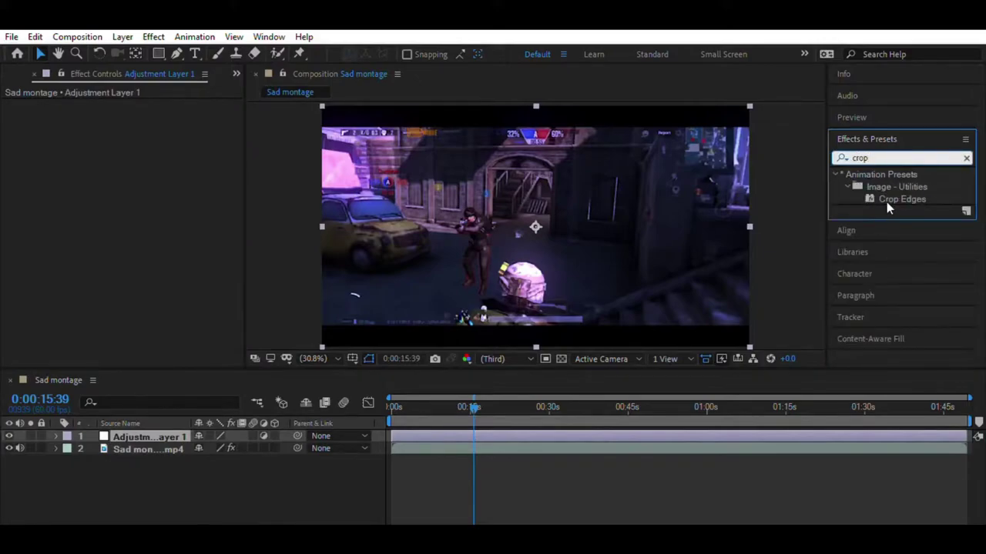
Apply Crop Edges to Adjustment Layer 1 and delete its crop right and crop left effects
drag(899, 198, 172, 436)
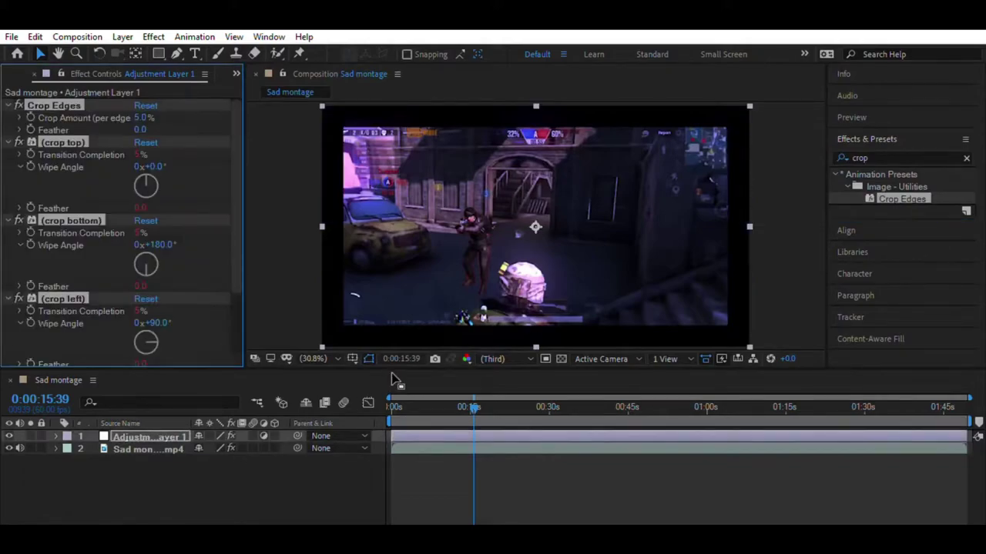
scroll(231, 254, down, 3)
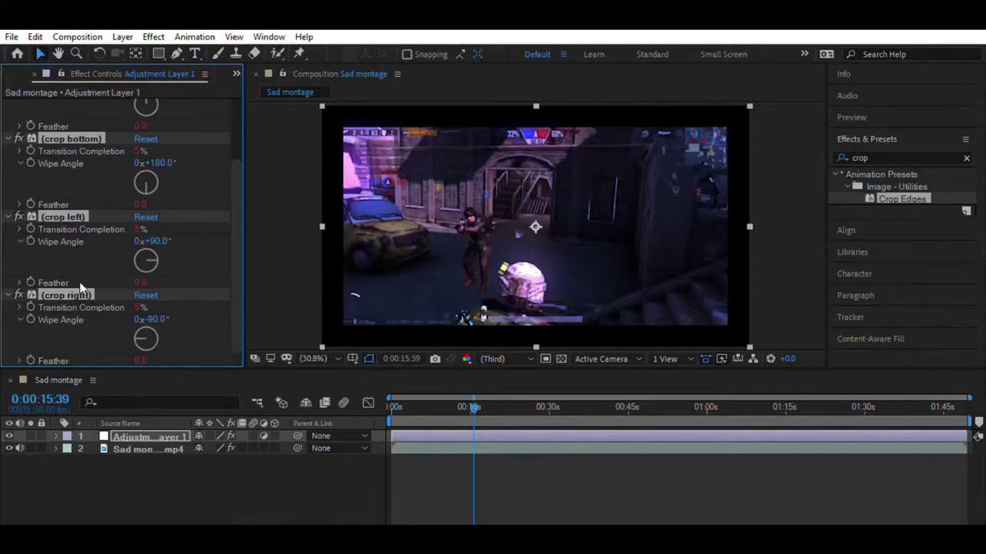
click(80, 291)
key(Delete)
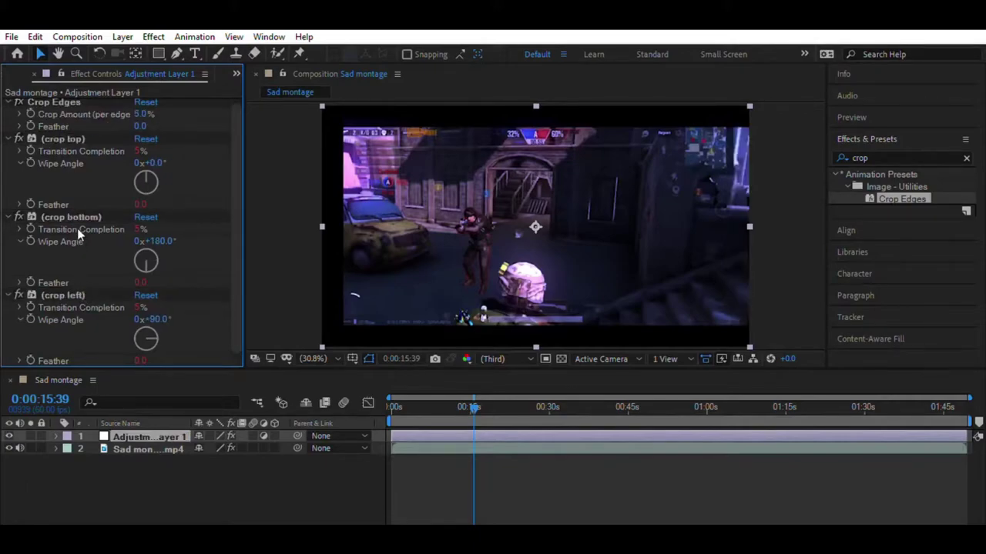
click(80, 295)
key(Delete)
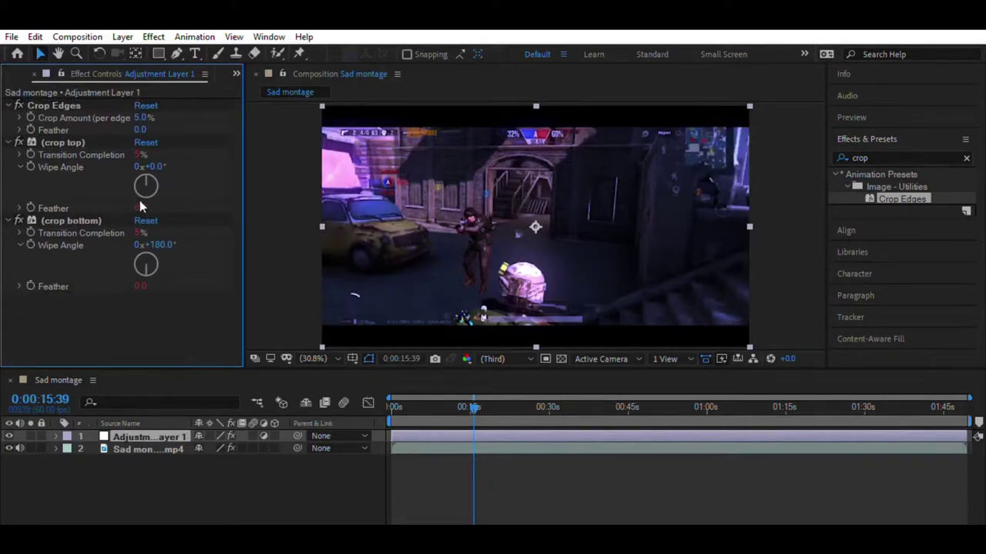
drag(475, 396, 434, 392)
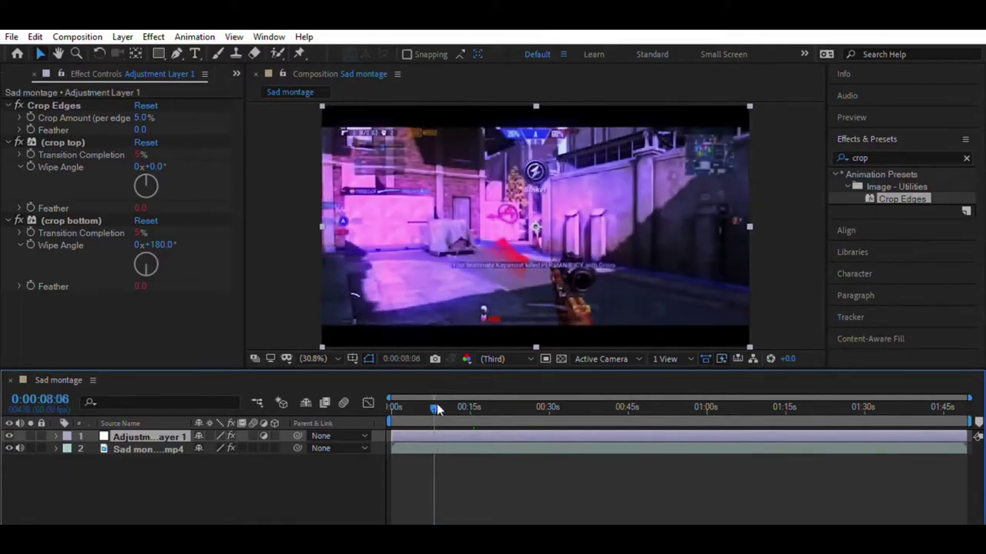
Reset the Crop Edges Crop Amount on Adjustment Layer 1 to 0%, then move later
click(448, 470)
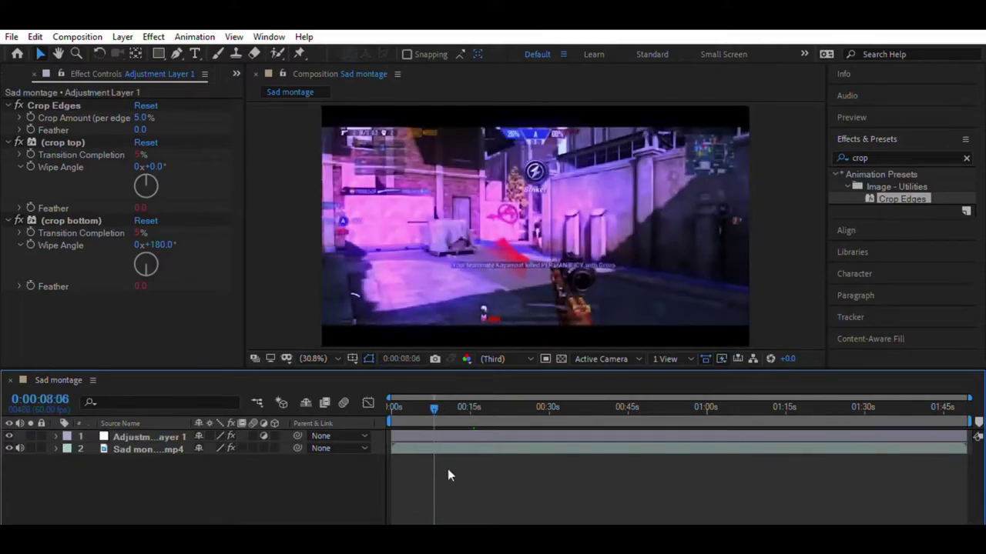
click(135, 436)
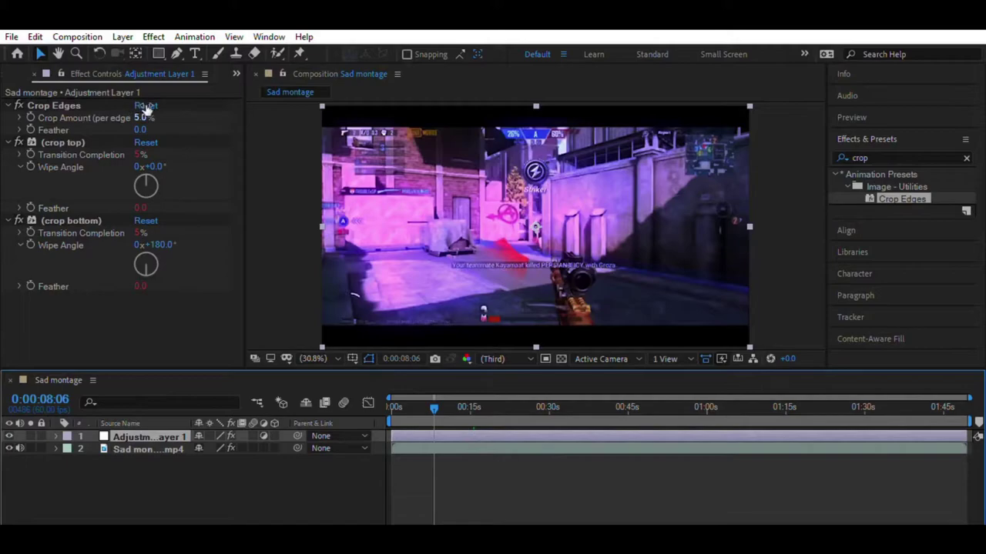
click(33, 101)
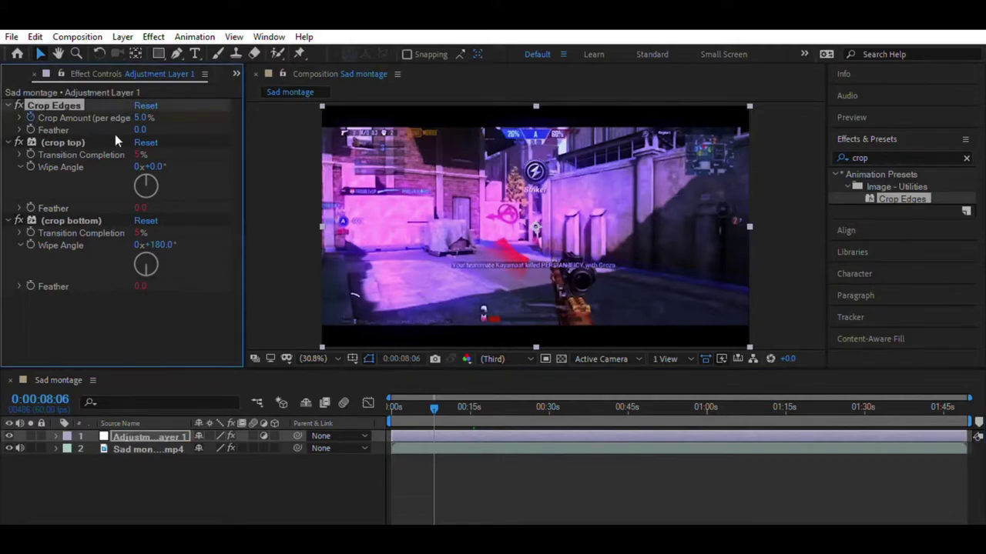
click(146, 106)
drag(432, 395, 456, 401)
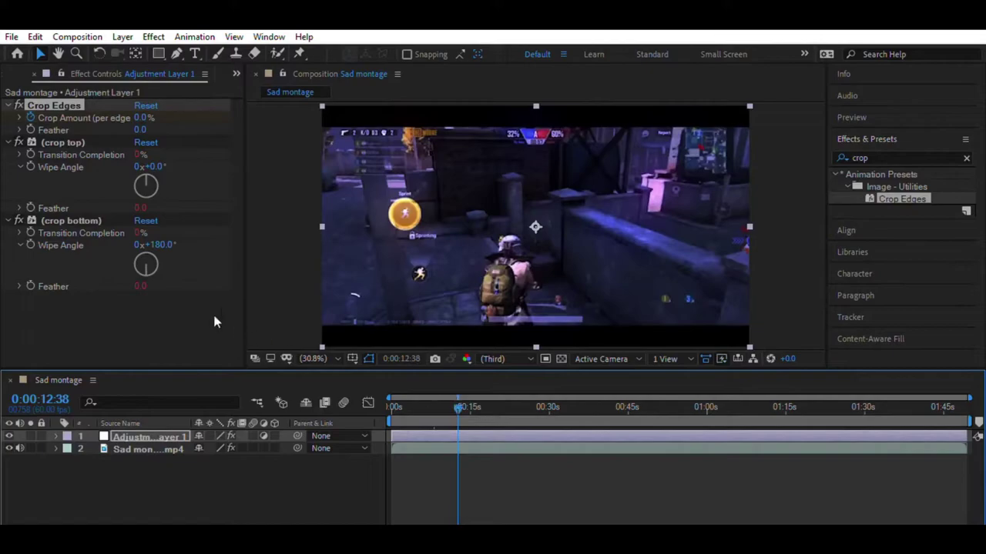
Set Crop Amount to 12% at the later frame and scrub to check the animation
click(143, 116)
text(12)
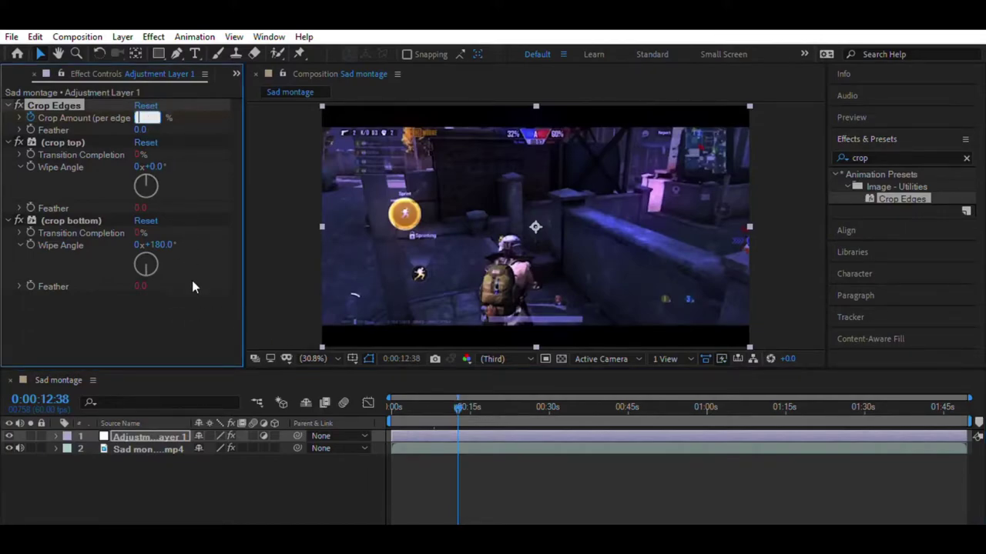
key(Return)
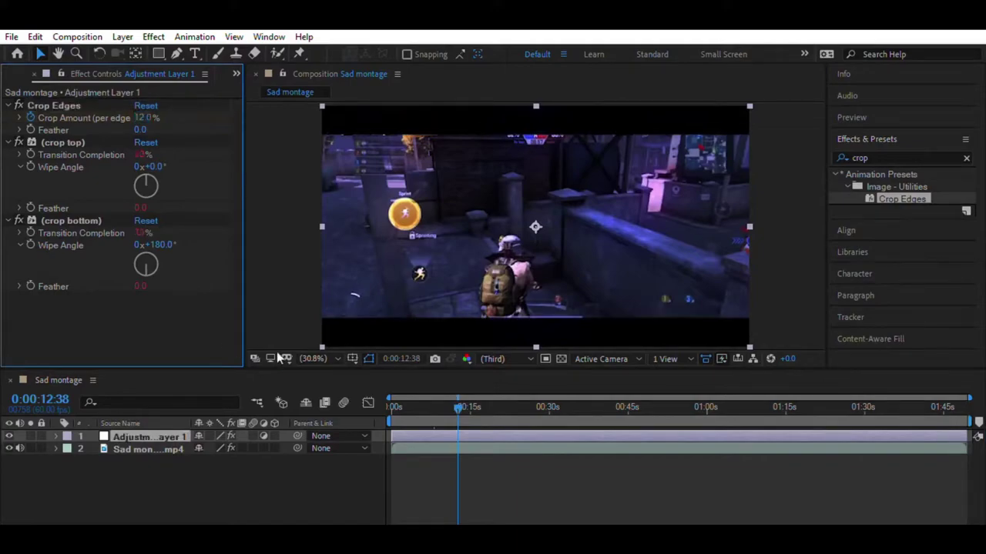
click(965, 157)
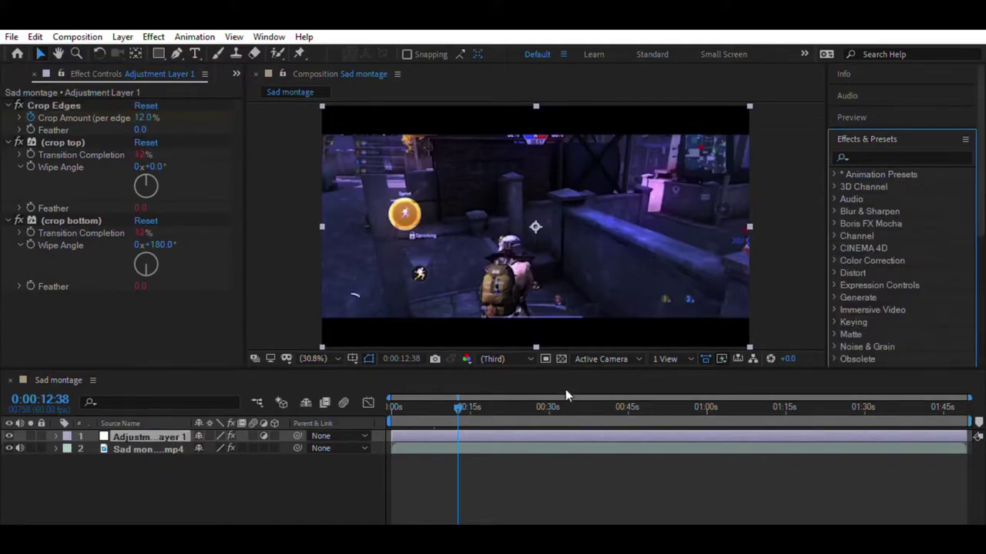
mouse_move(456, 401)
mouse_down()
mouse_move(436, 400)
mouse_move(469, 396)
mouse_move(452, 398)
mouse_up()
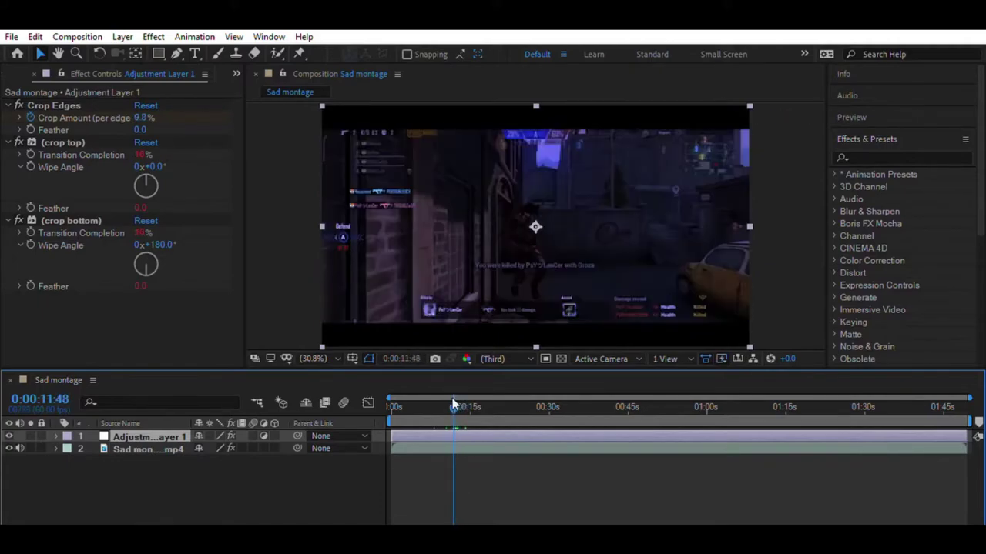
Search 'motio' and apply Motion Tile to the Sad montage.mp4 clip
click(204, 327)
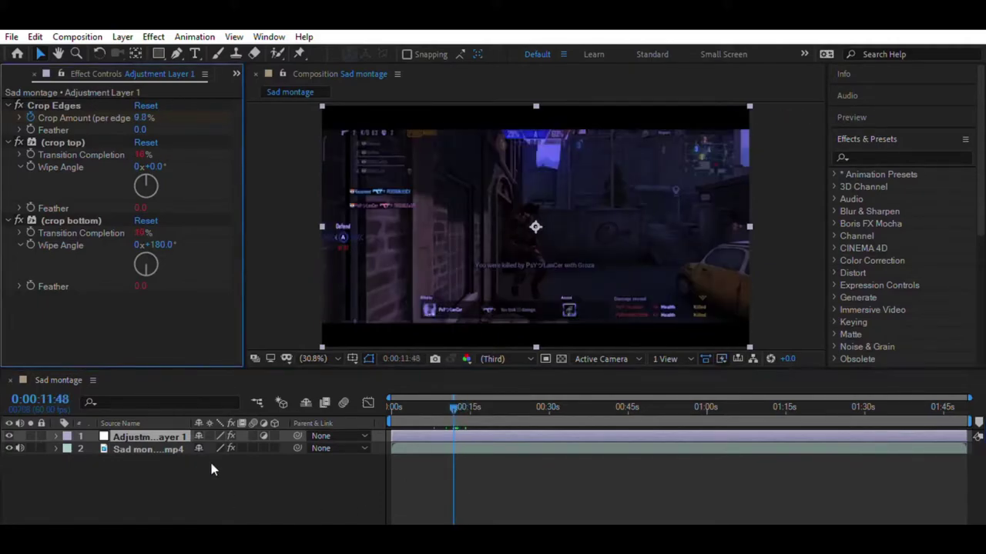
click(898, 153)
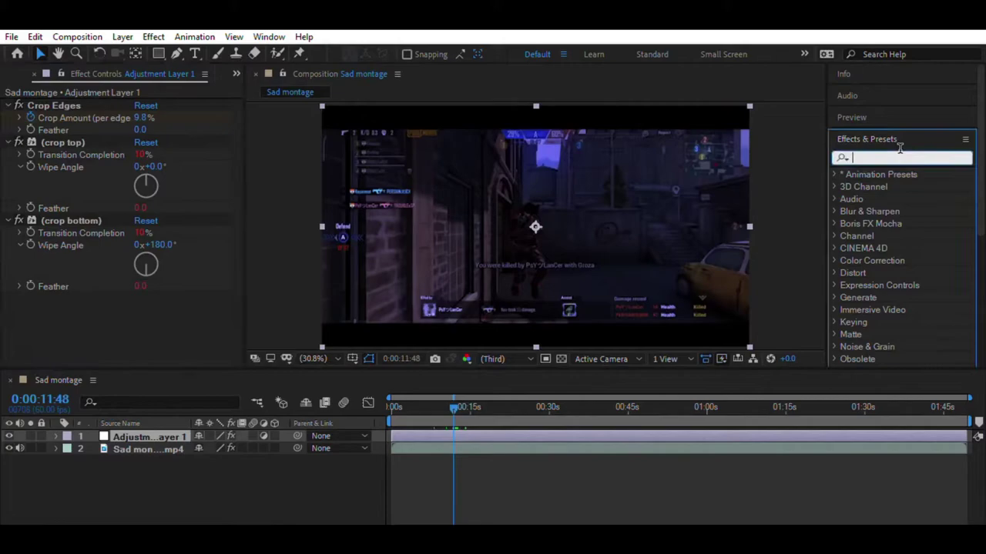
text(motio)
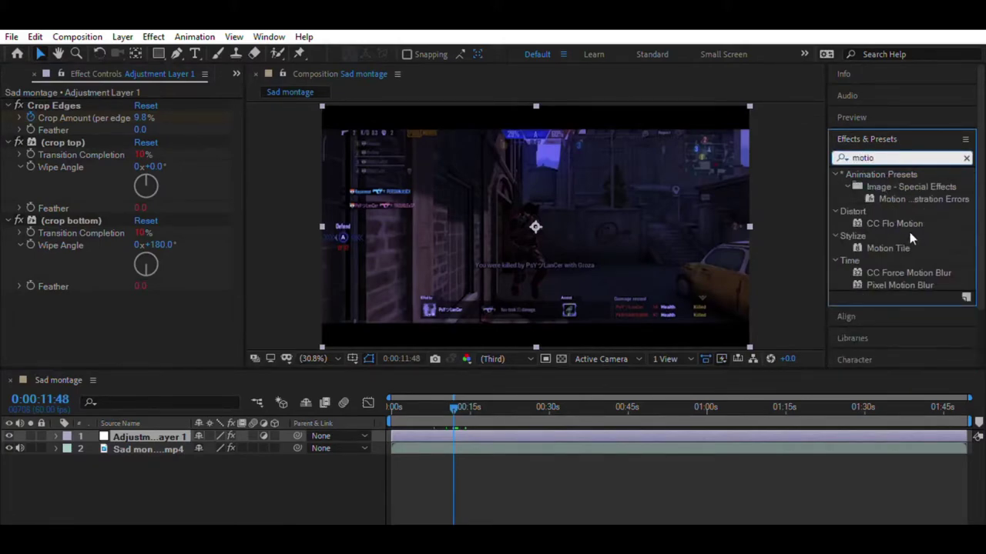
drag(911, 240, 198, 448)
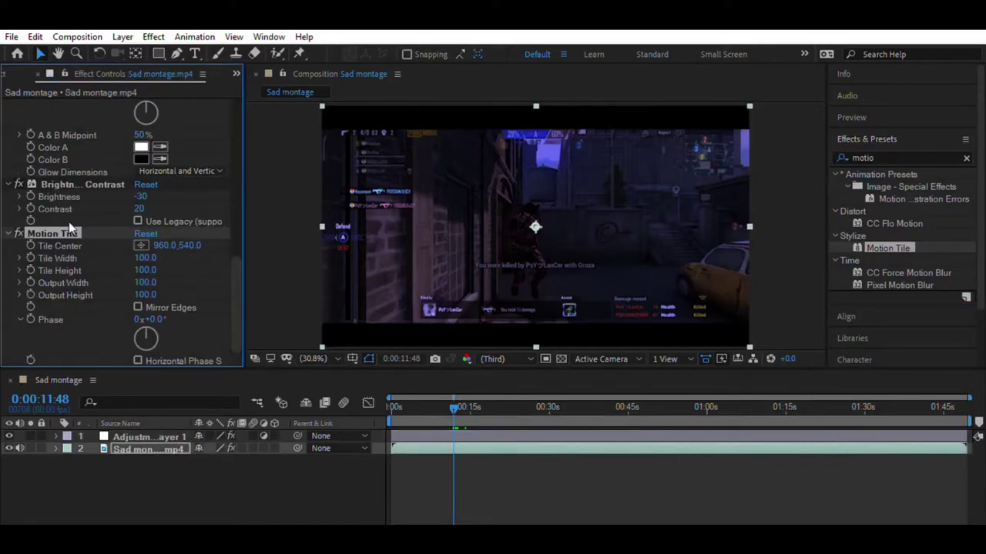
mouse_move(69, 224)
mouse_down()
mouse_move(80, 223)
mouse_move(80, 94)
mouse_move(80, 228)
mouse_up()
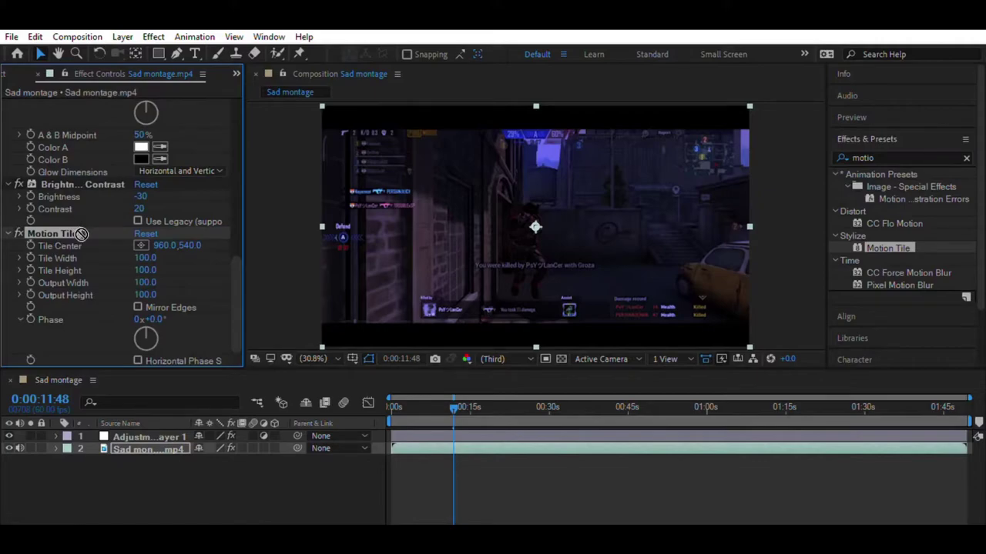
Set Motion Tile Output Width and Height to 400 and turn on Mirror Edges
click(146, 282)
key(BackSpace)
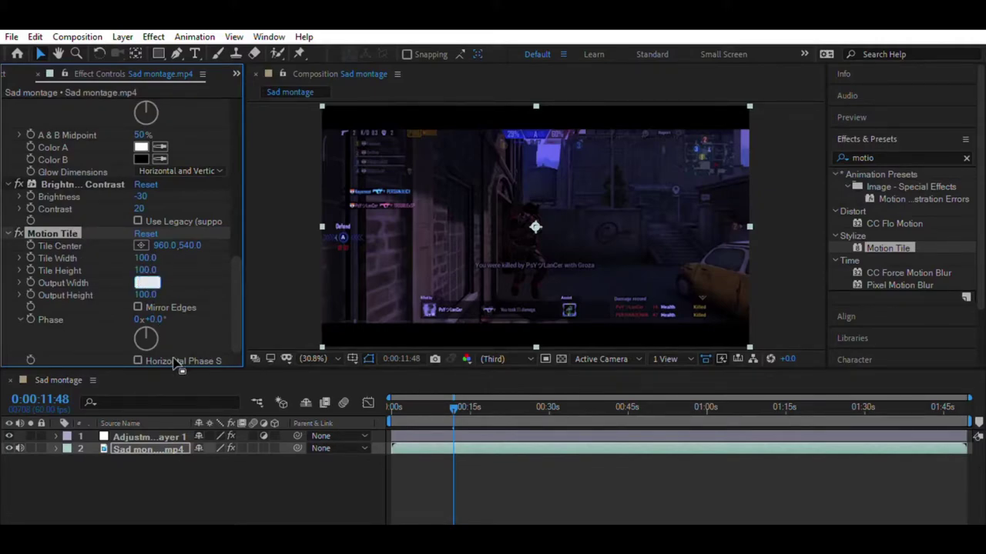
text(400)
key(Tab)
key(BackSpace)
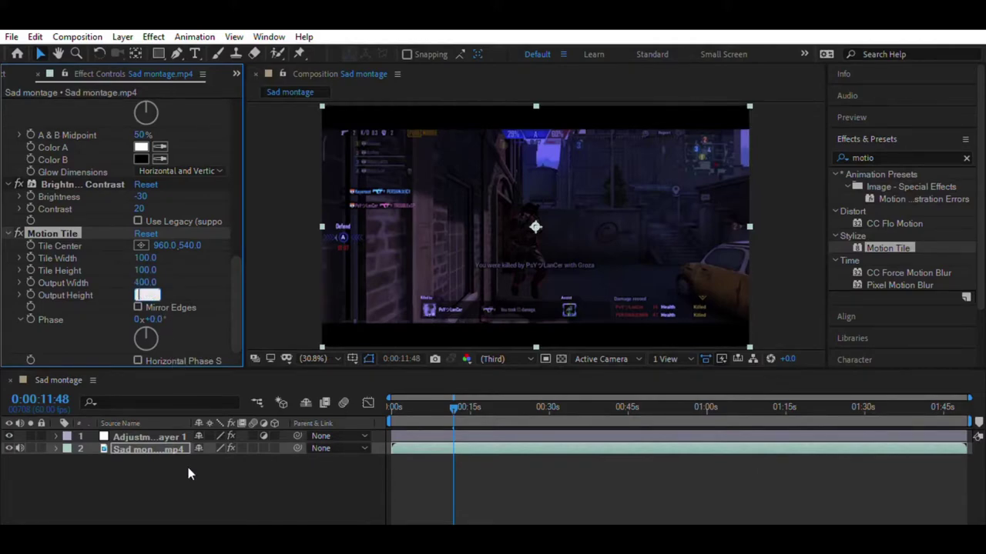
text(400)
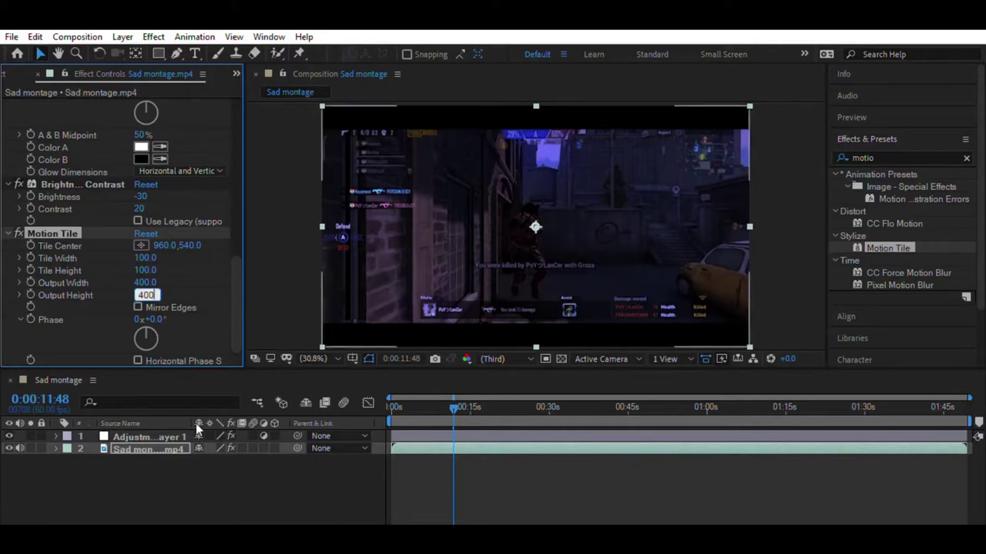
click(138, 308)
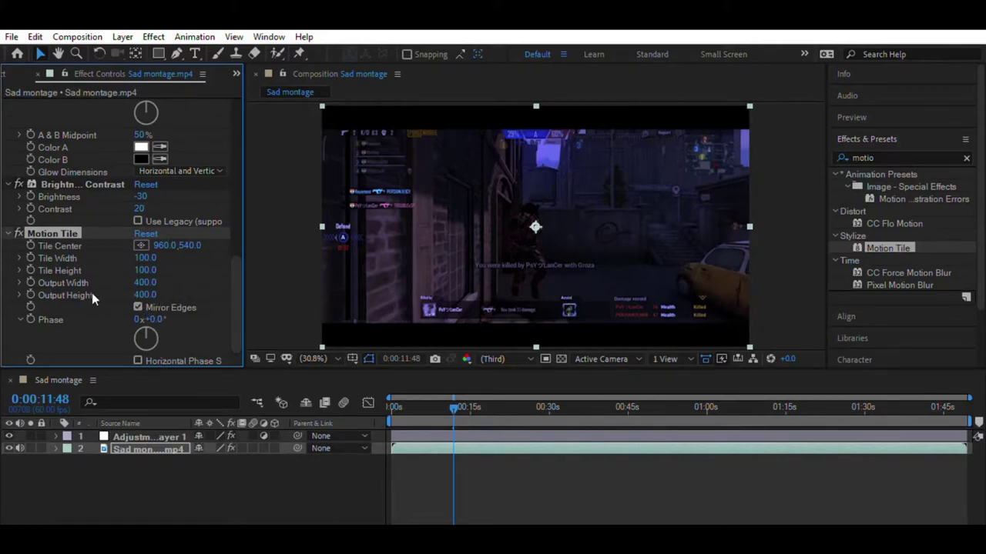
Move Motion Tile above Curves in the effect stack and clear the search
click(182, 492)
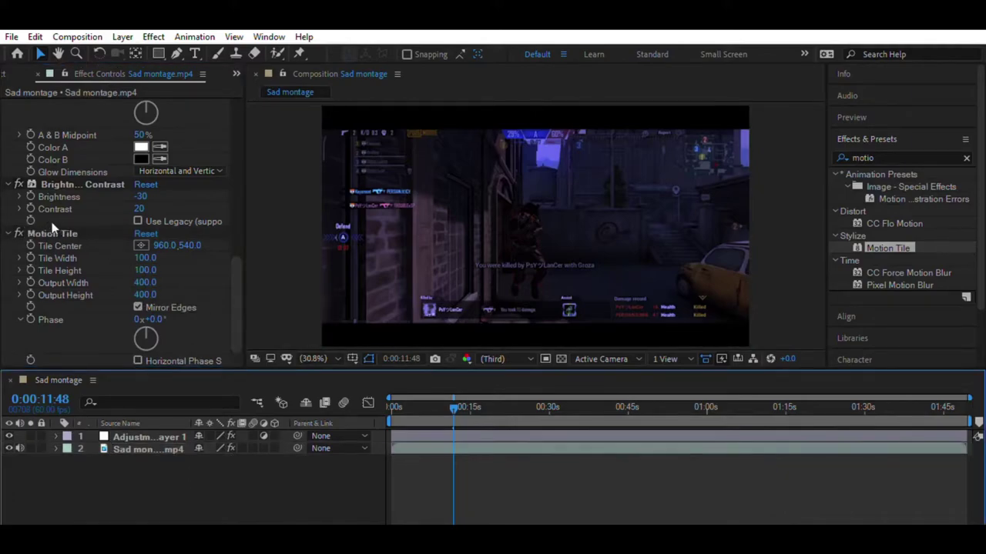
drag(64, 225, 73, 96)
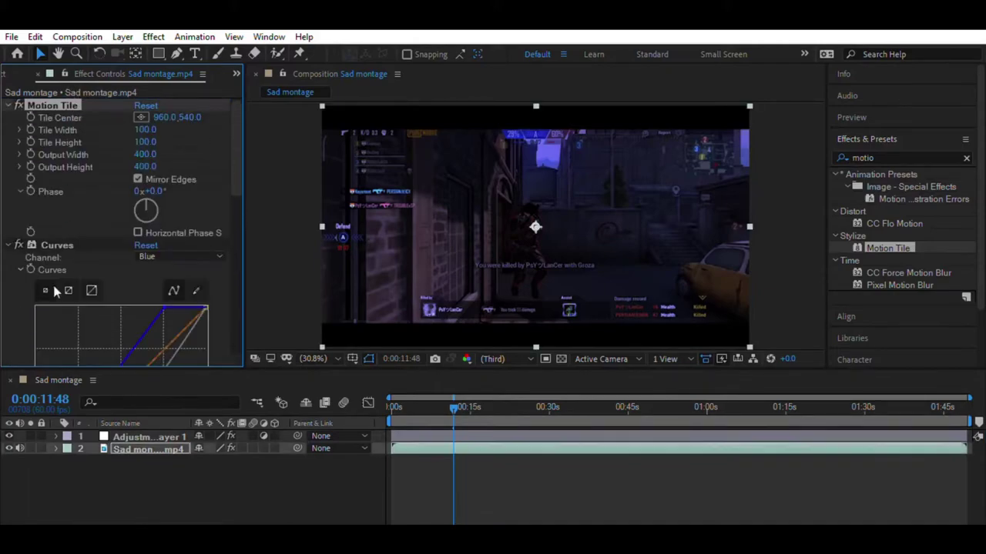
click(272, 267)
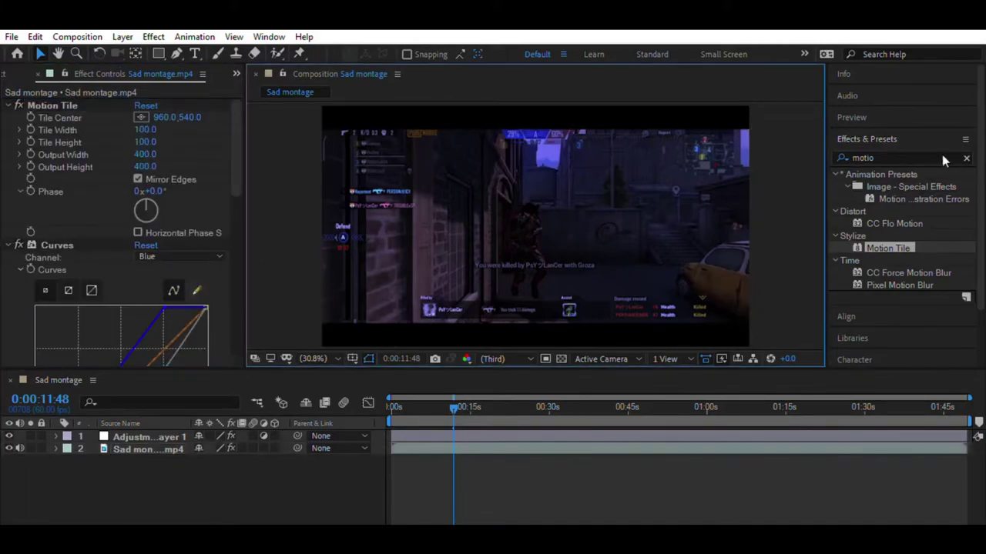
click(965, 158)
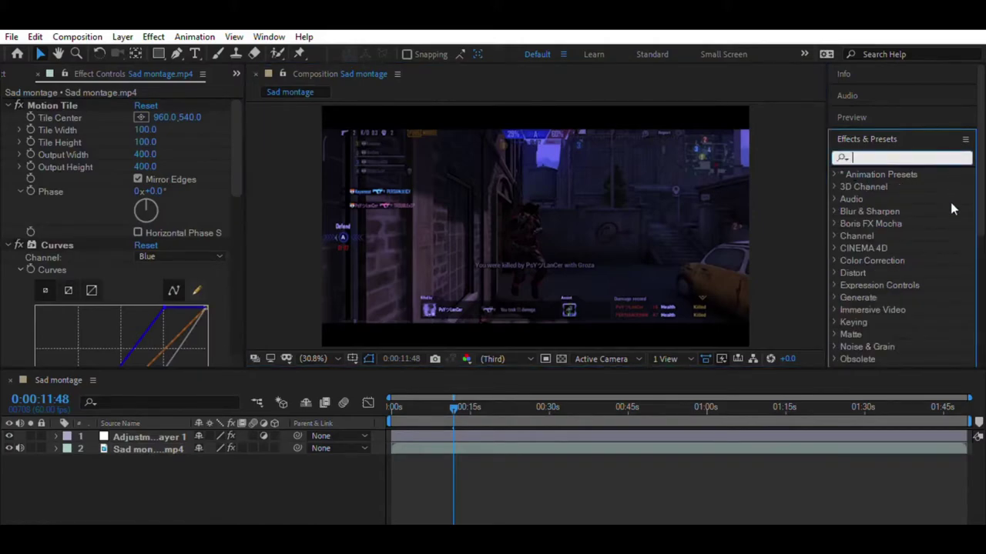
Apply Wiggle - rotation to the clip with speed 2 and amount 20°, then preview
text(wigg)
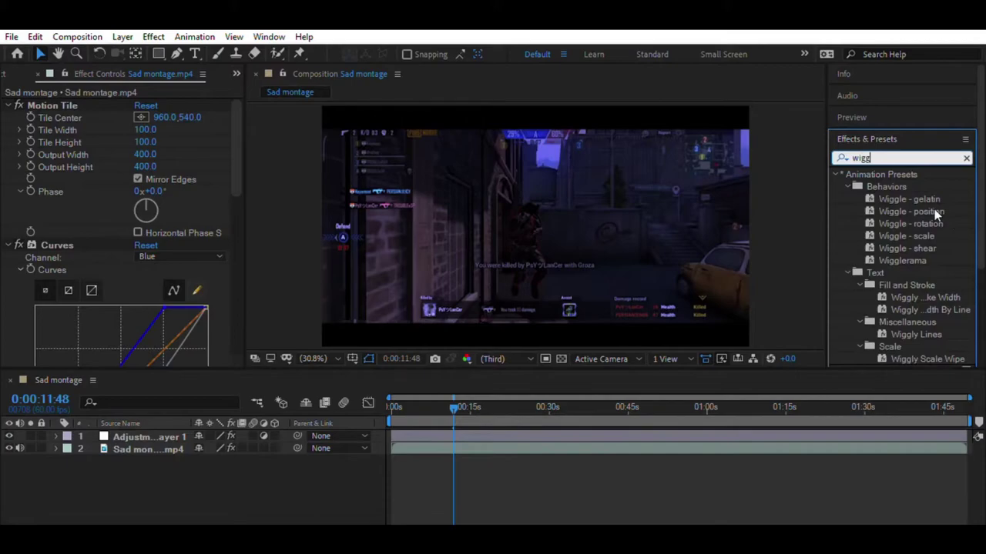
drag(910, 223, 220, 449)
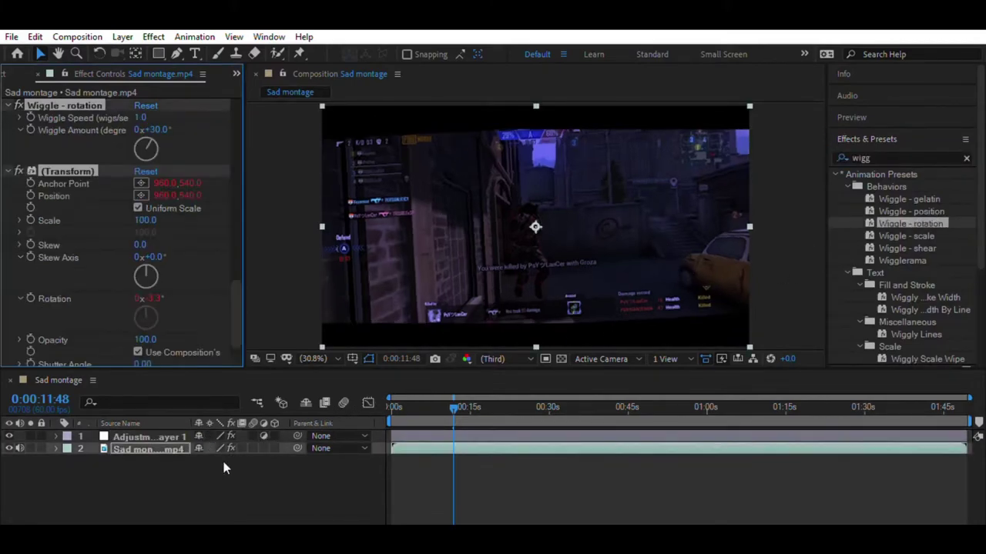
click(141, 117)
key(BackSpace)
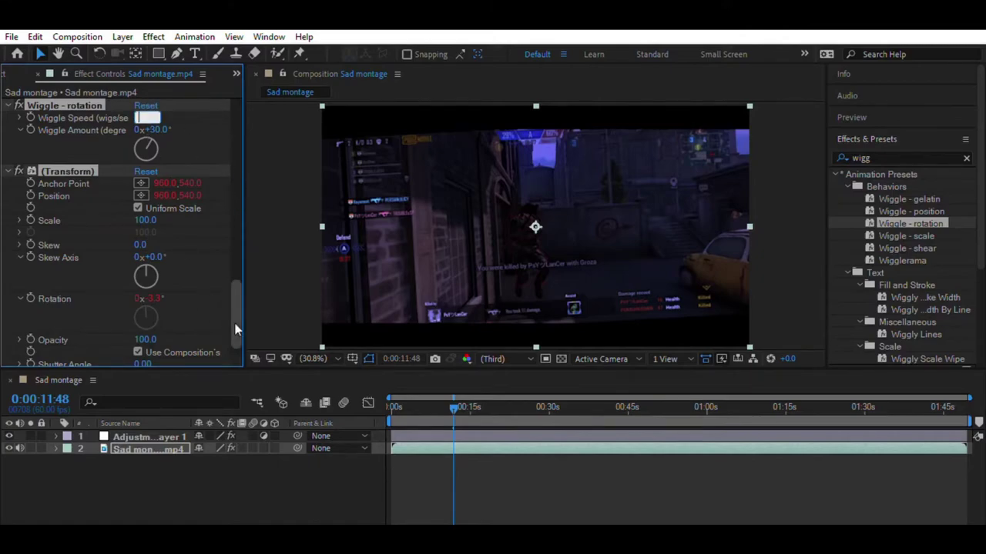
text(2)
click(158, 129)
key(BackSpace)
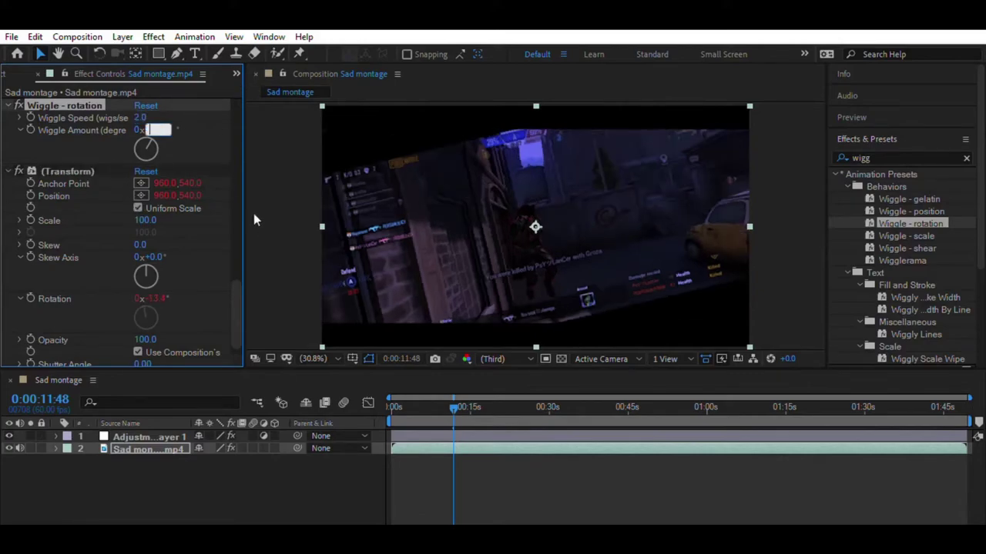
text(20)
click(298, 235)
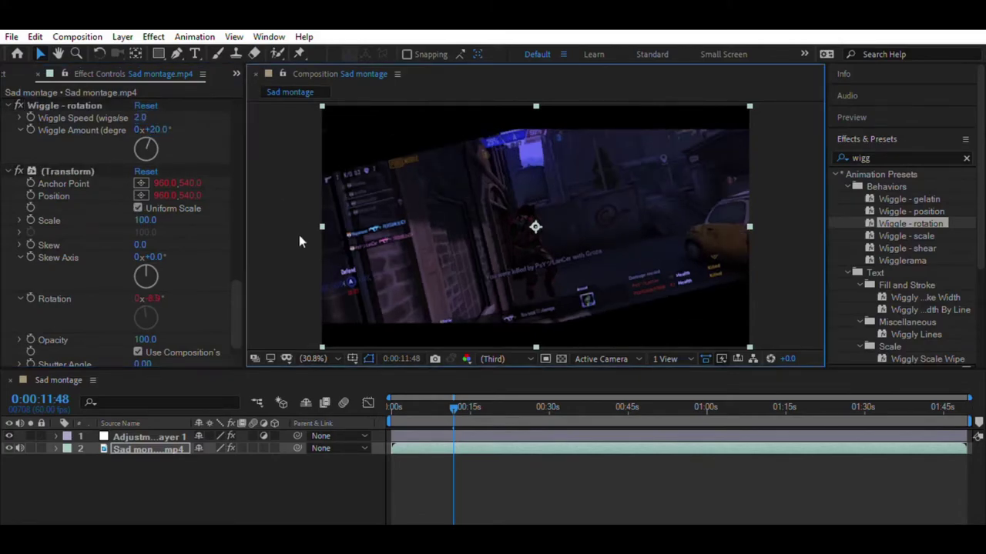
mouse_move(456, 397)
mouse_down()
mouse_move(472, 399)
mouse_move(455, 408)
mouse_up()
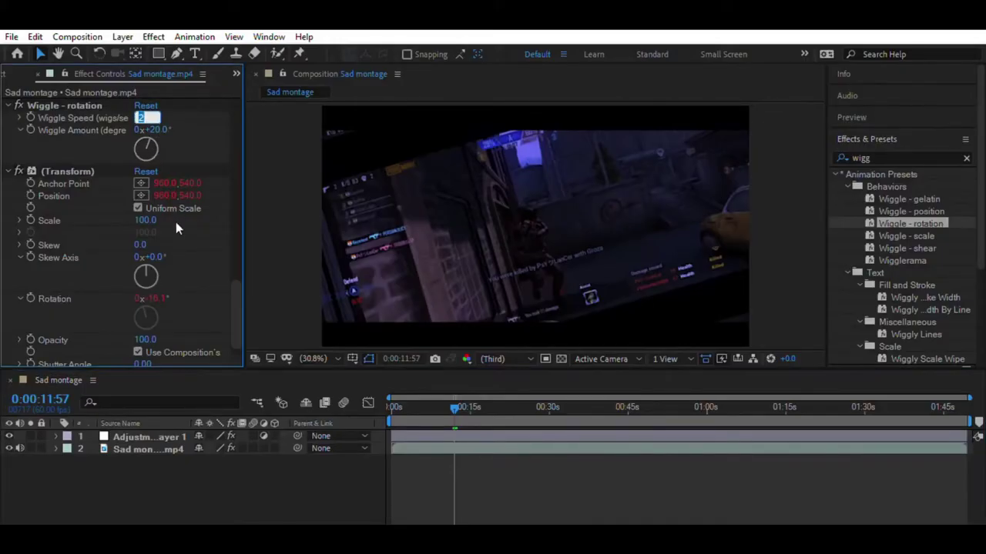
Change Wiggle Speed to 1.0 and Wiggle Amount to 15°, then review the shake
text(1)
key(Return)
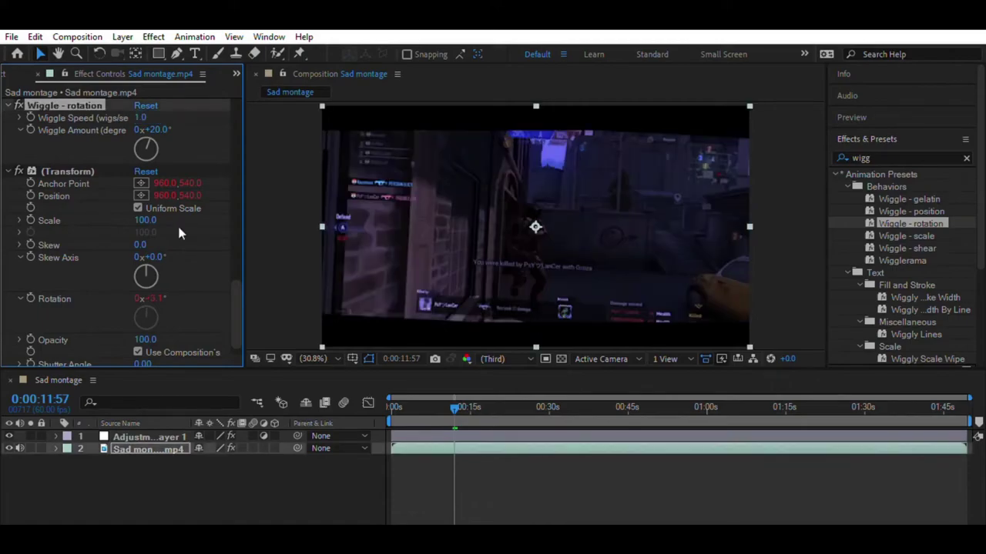
key(Tab)
key(BackSpace)
text(15)
click(276, 284)
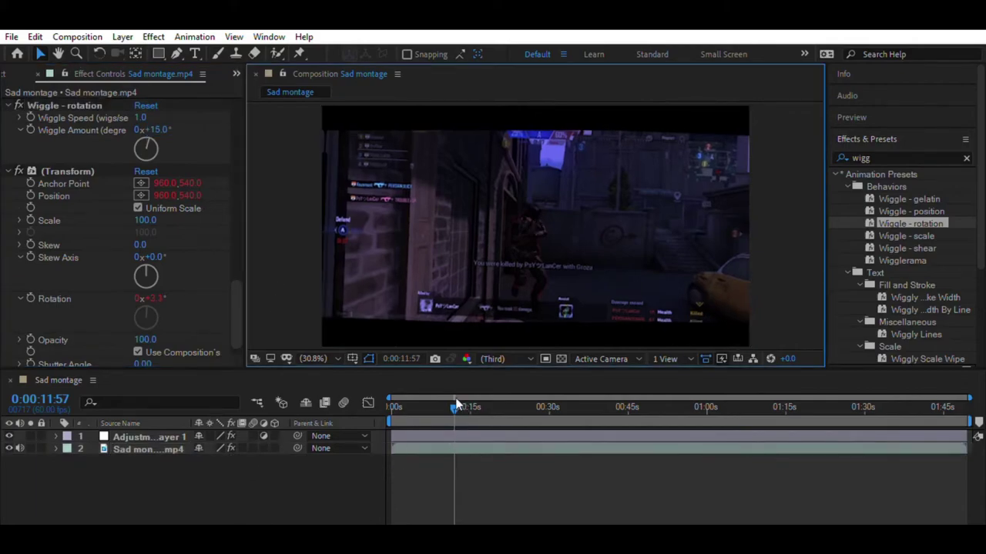
mouse_move(456, 402)
mouse_down()
mouse_move(452, 395)
mouse_move(462, 395)
mouse_move(448, 396)
mouse_move(465, 397)
mouse_up()
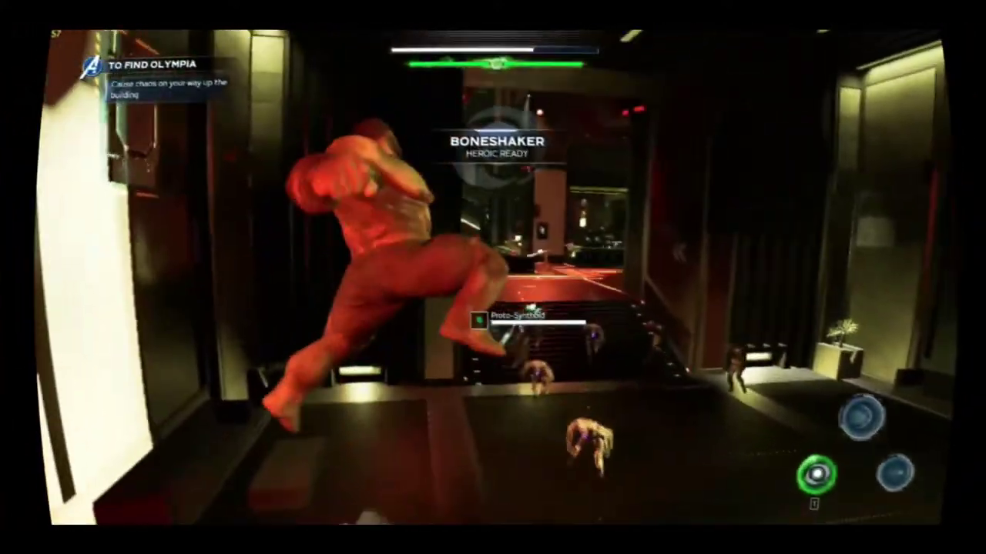